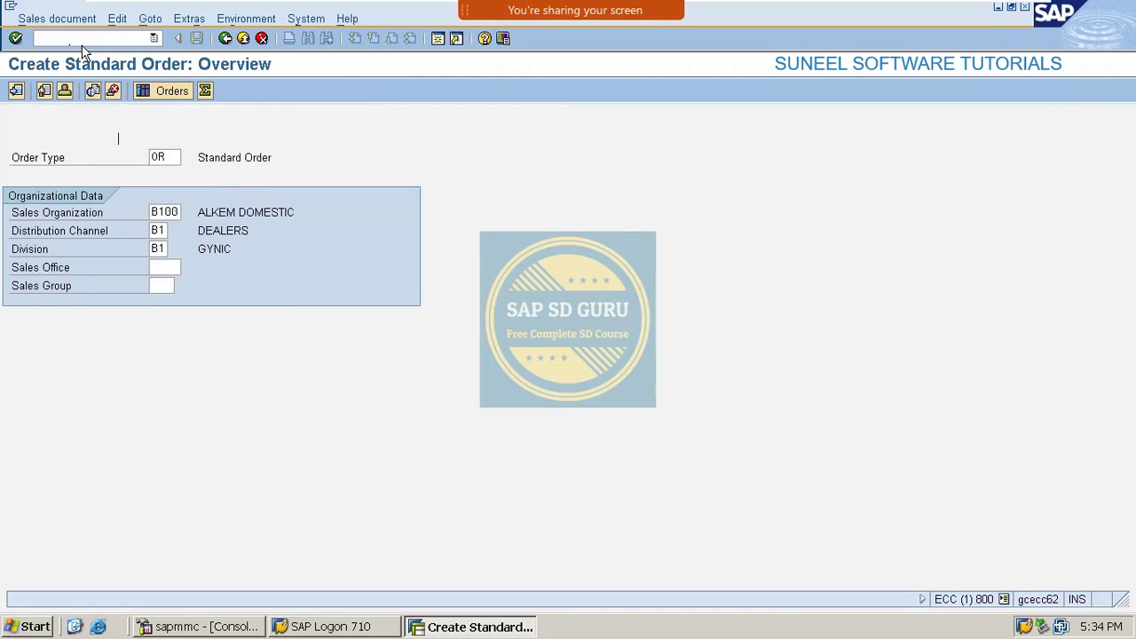
Start the standard order for customer APOLO and set its requested delivery date to 03.08.2021
key(Down)
key(Return)
key(Return)
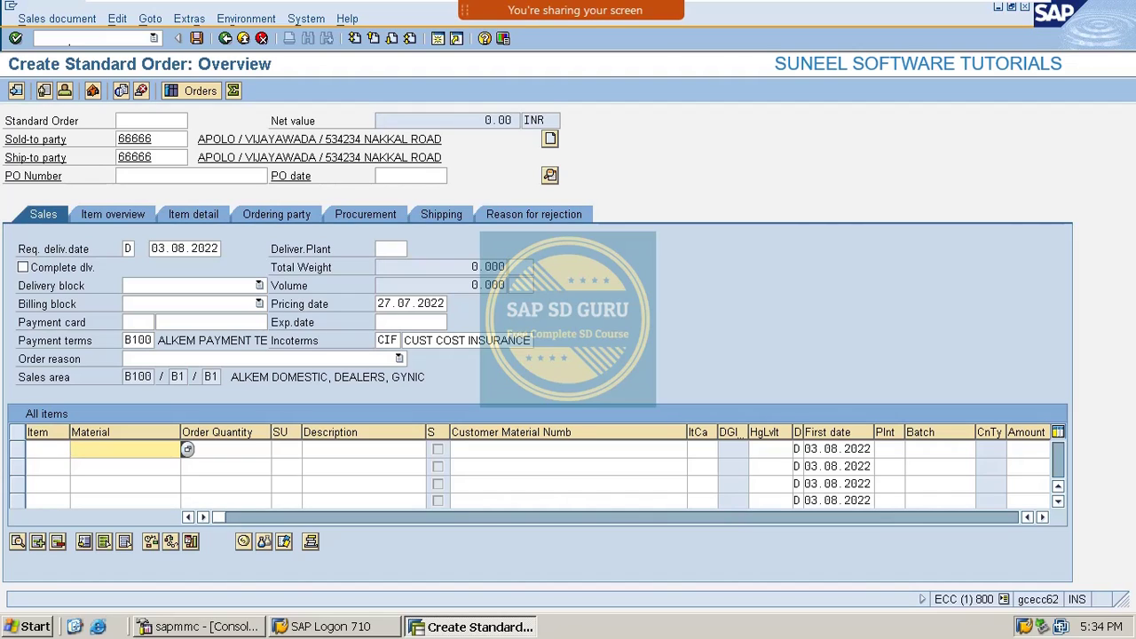
drag(218, 248, 211, 248)
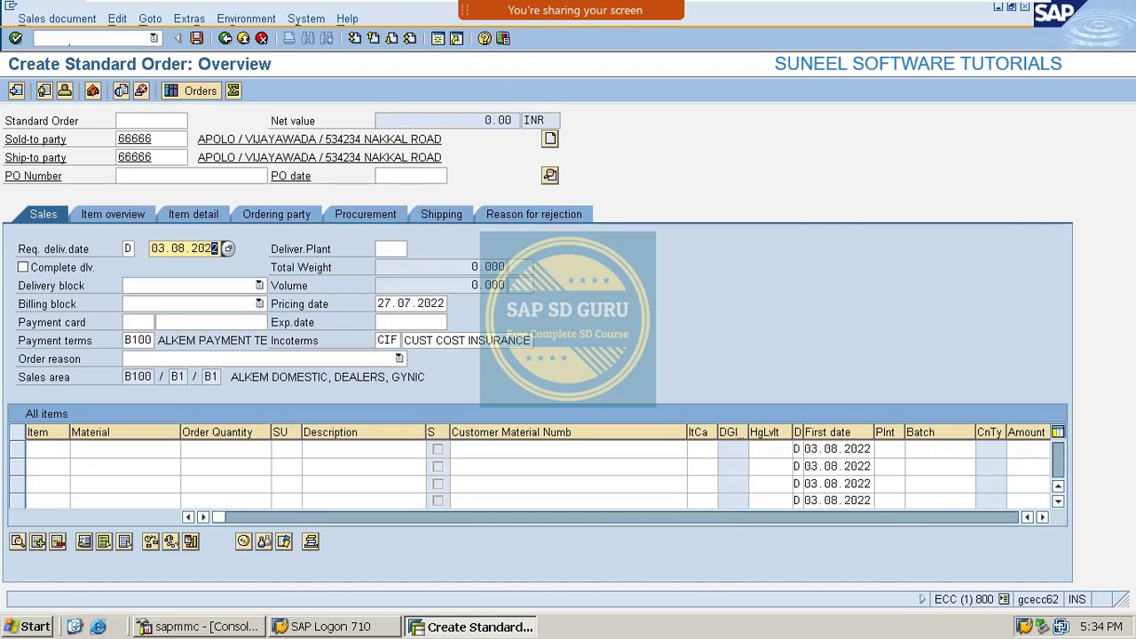
text(1)
key(Return)
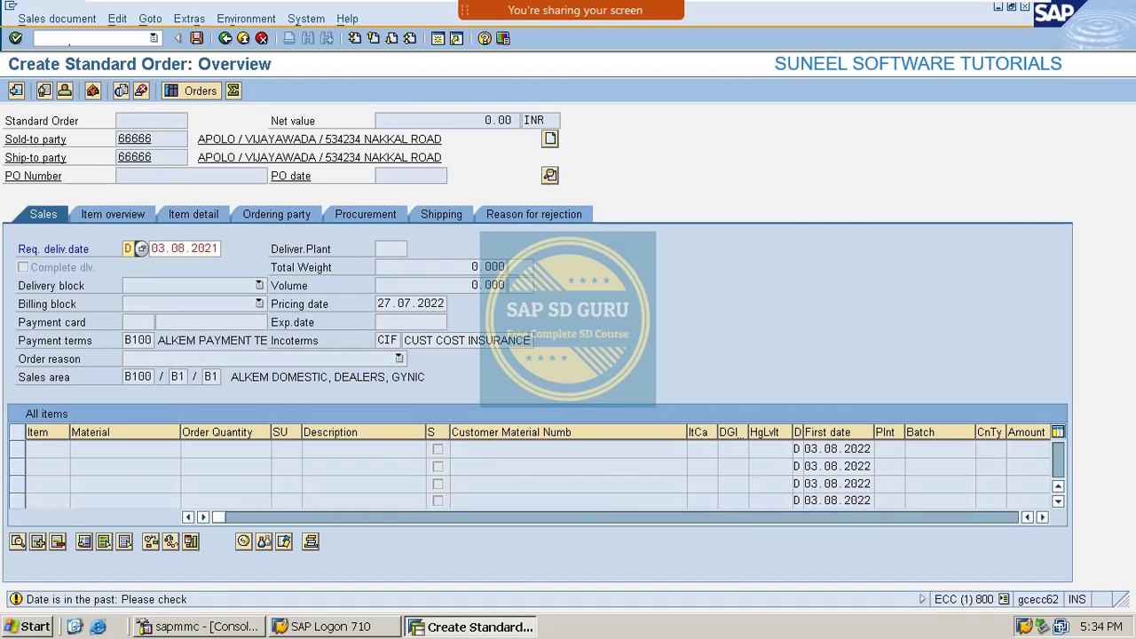
key(Return)
key(Return)
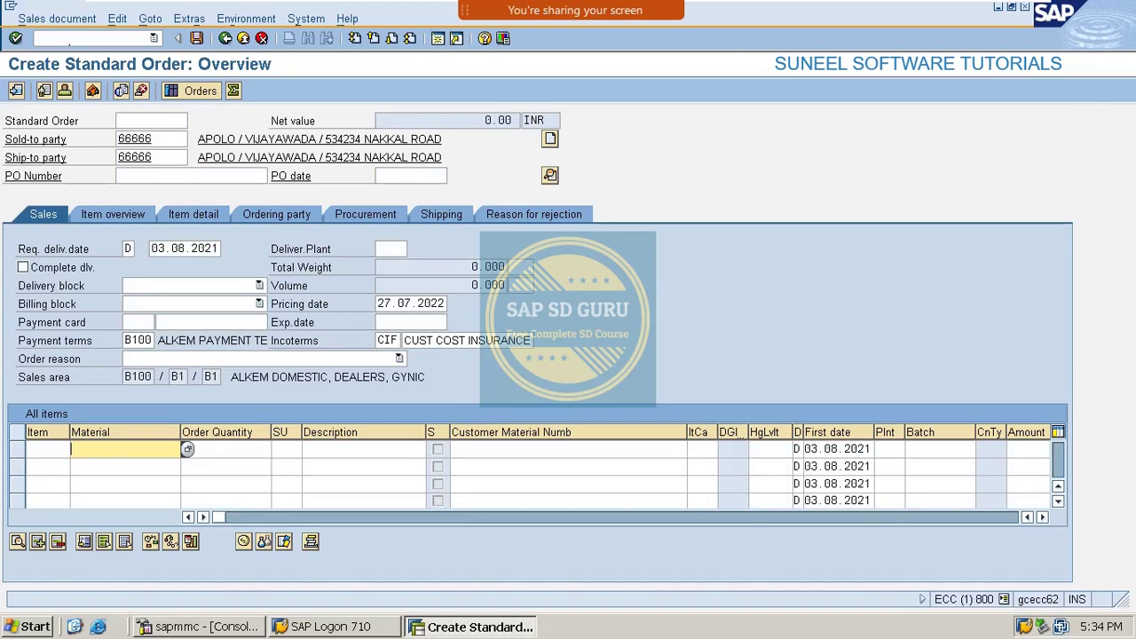
Add material VAXINE-150 to the order as an item with a quantity of 1 BT
key(BackSpace)
key(Down)
key(Return)
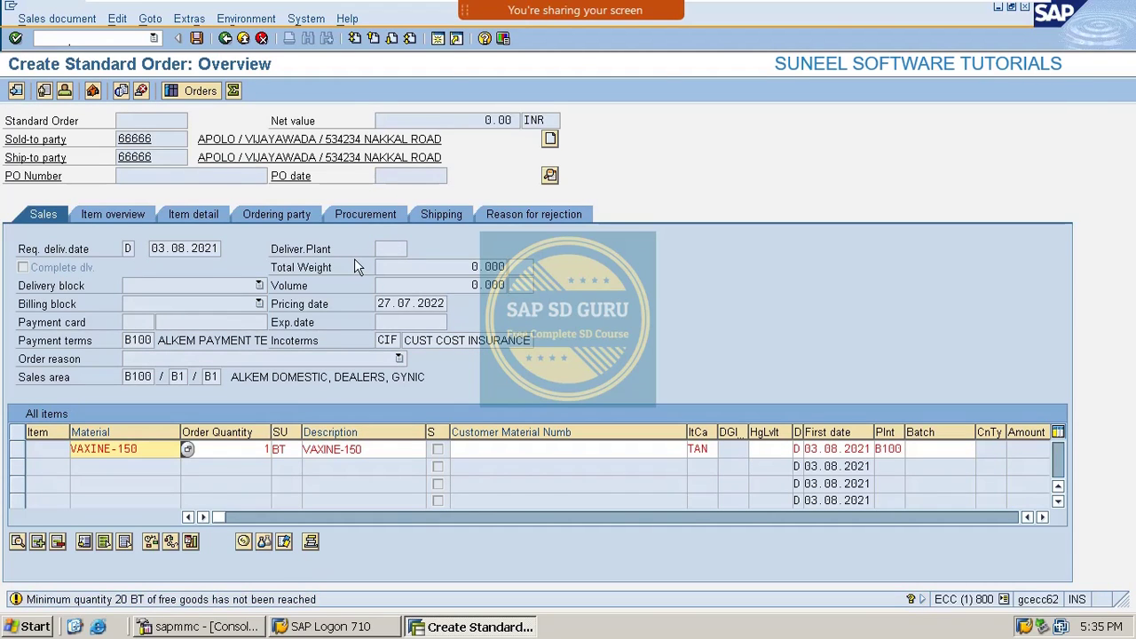
key(Return)
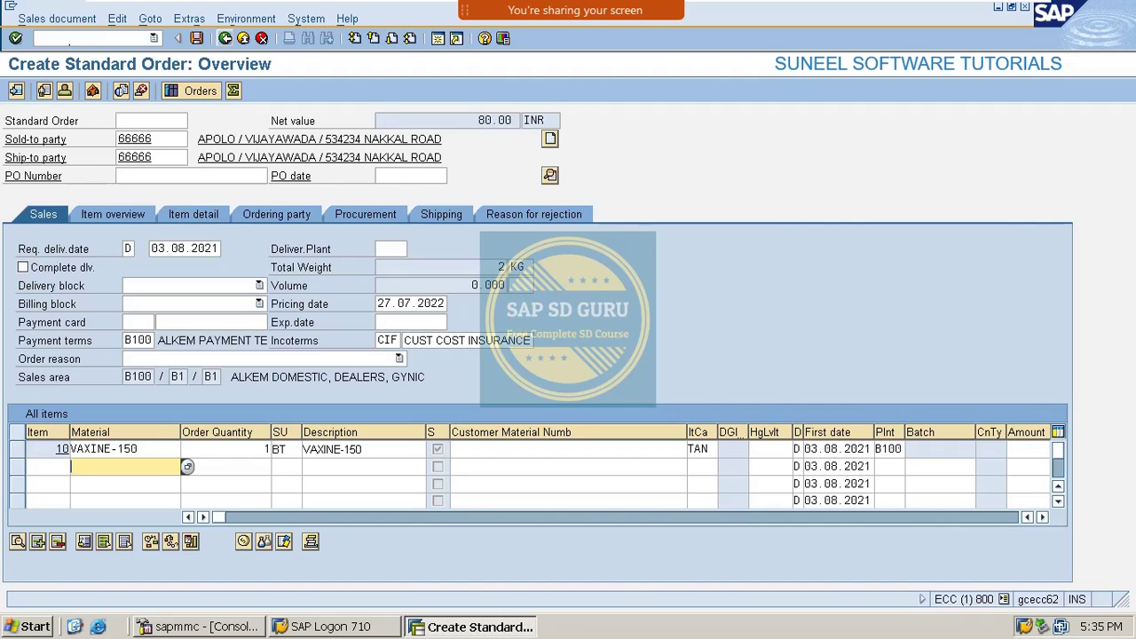
Create the outbound delivery directly from the order, enter a picked quantity of 1 for VAXINE-150 and post the goods issue
click(57, 19)
click(49, 148)
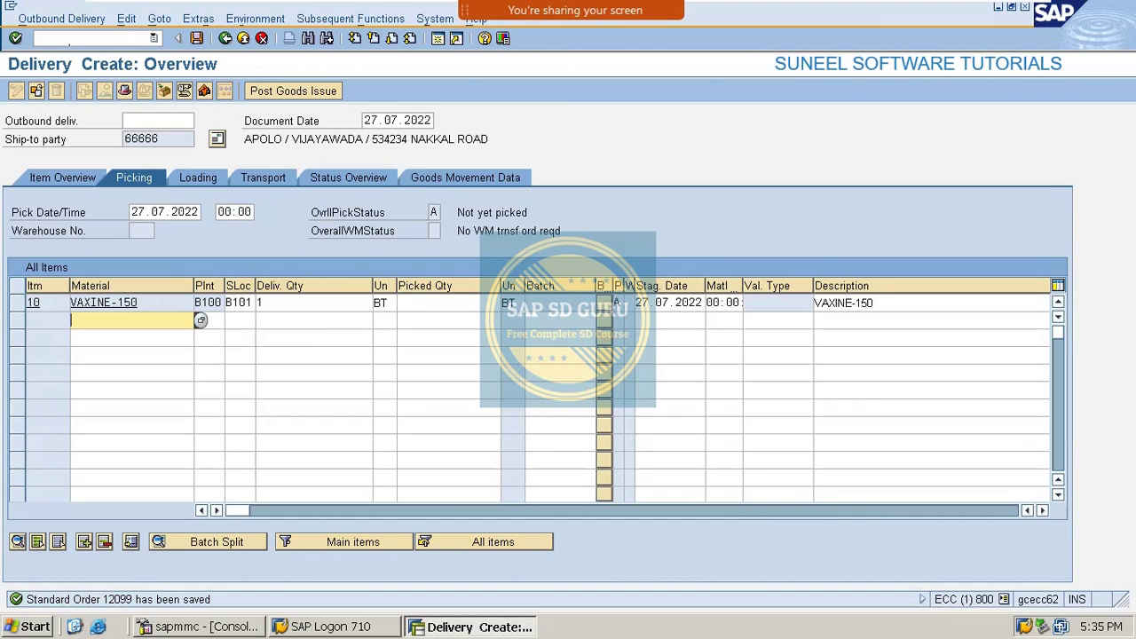
click(447, 302)
text(1)
key(Return)
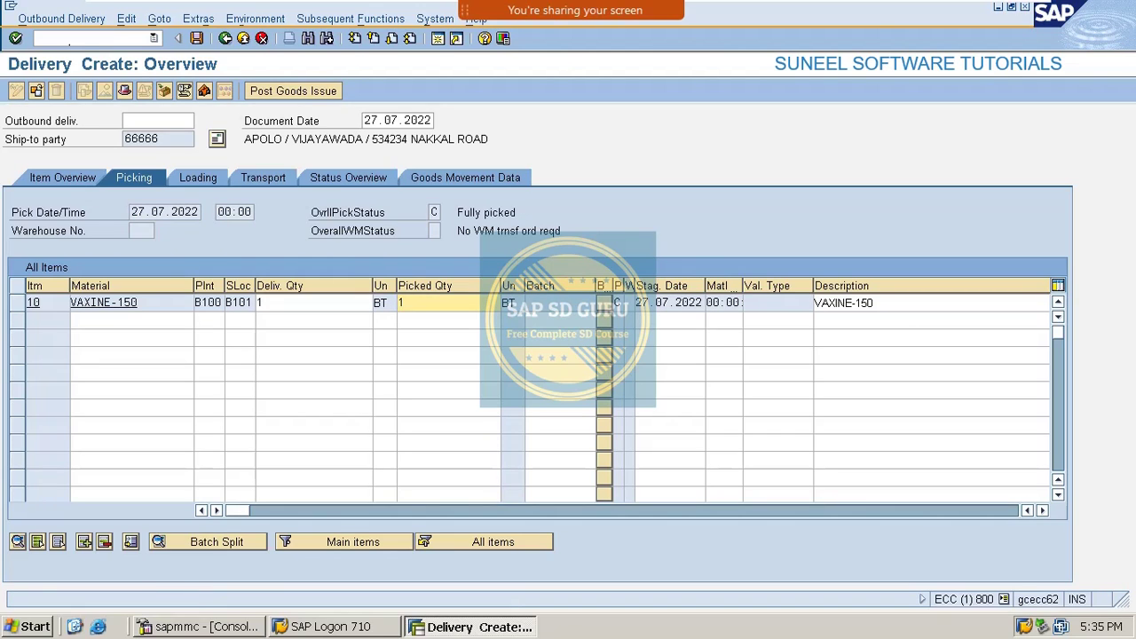
click(293, 91)
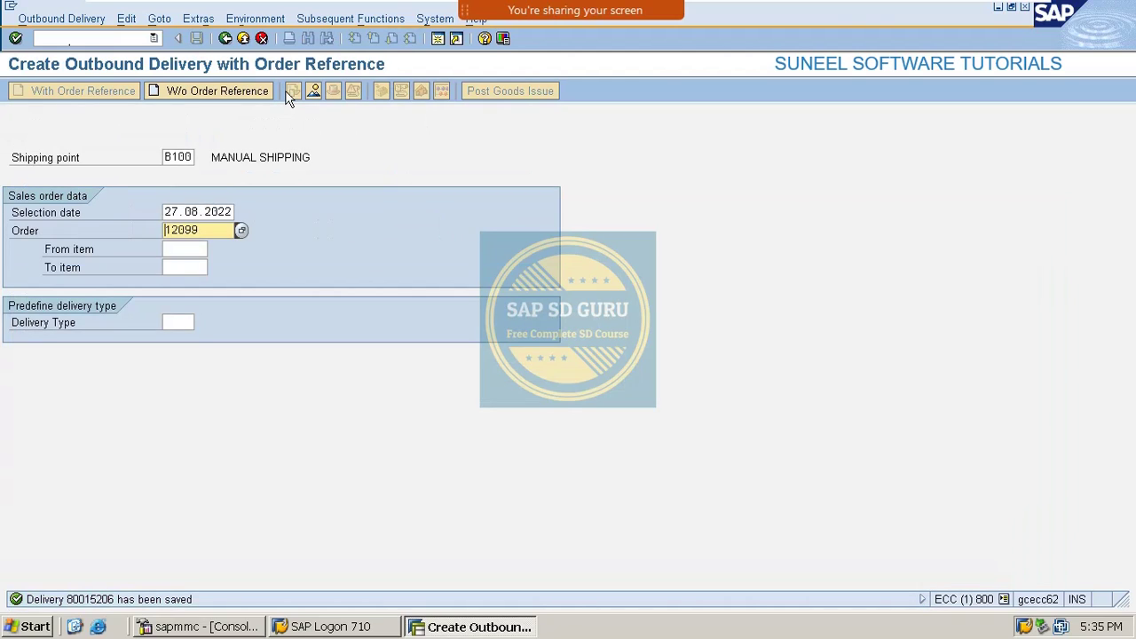
Open the invoice proposal for the new delivery with transaction VF01, check its net value and return to the billing document entry
click(69, 39)
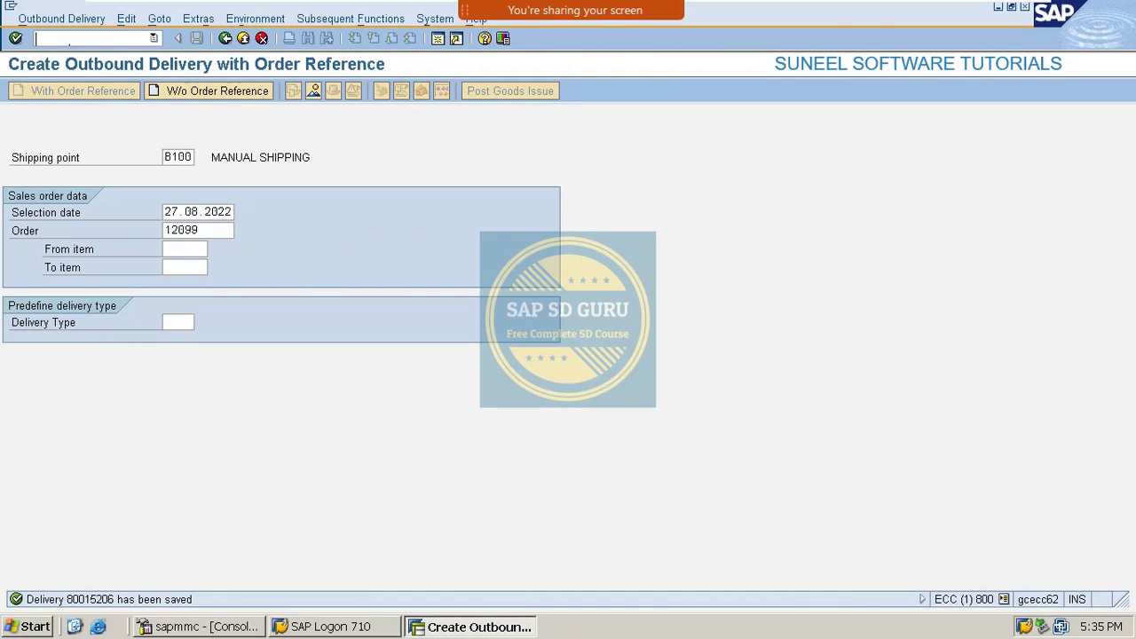
text(/nvf01)
key(Return)
key(Return)
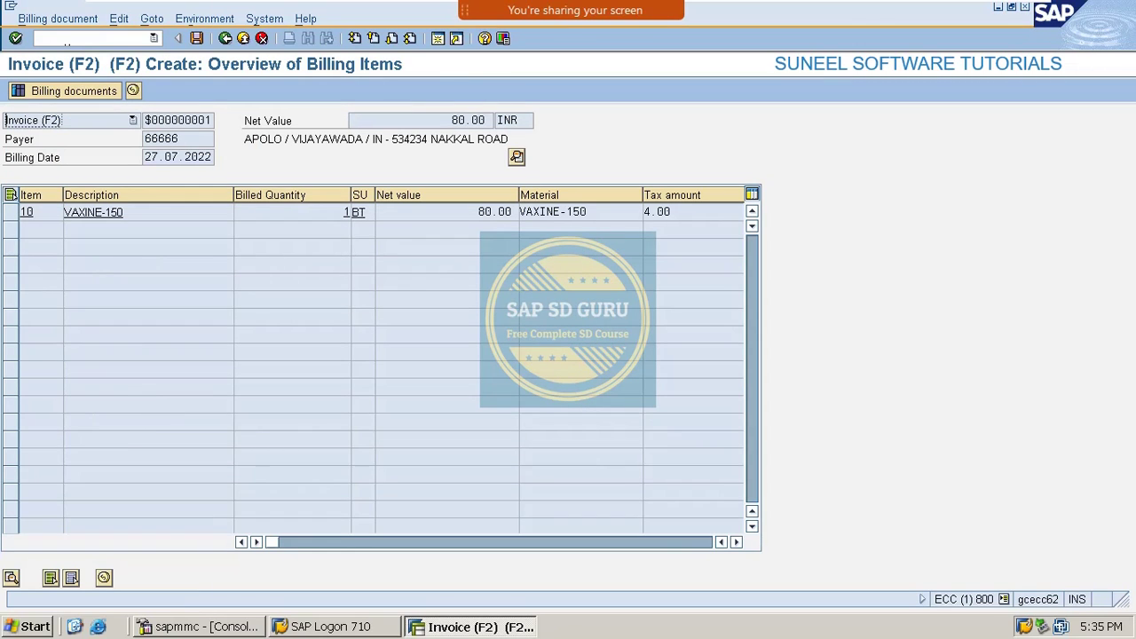
drag(451, 120, 491, 120)
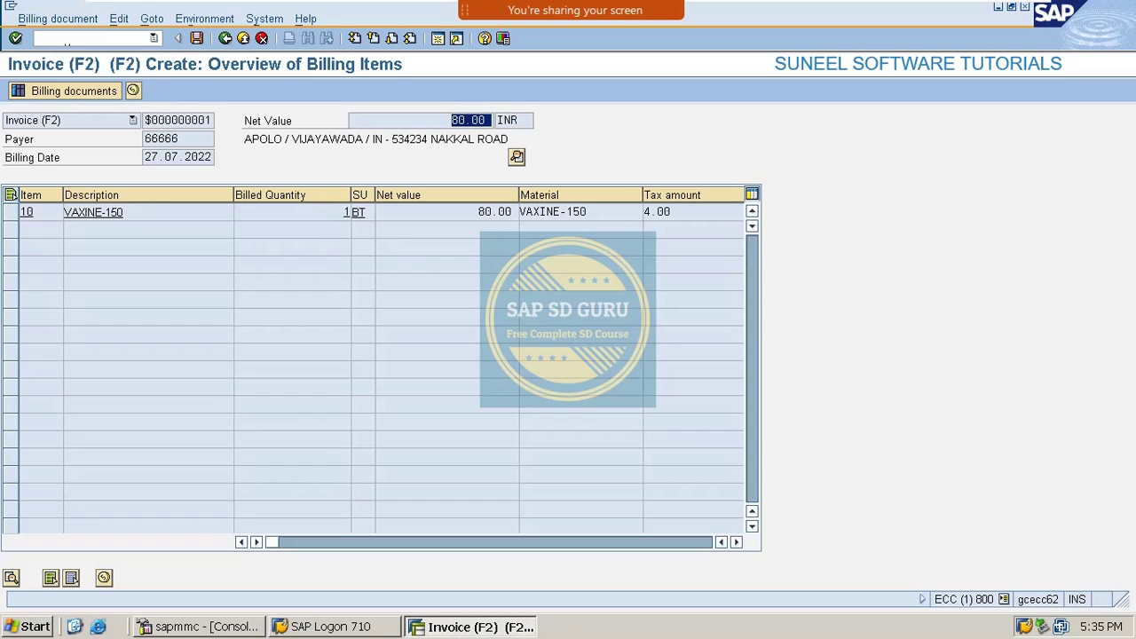
click(225, 39)
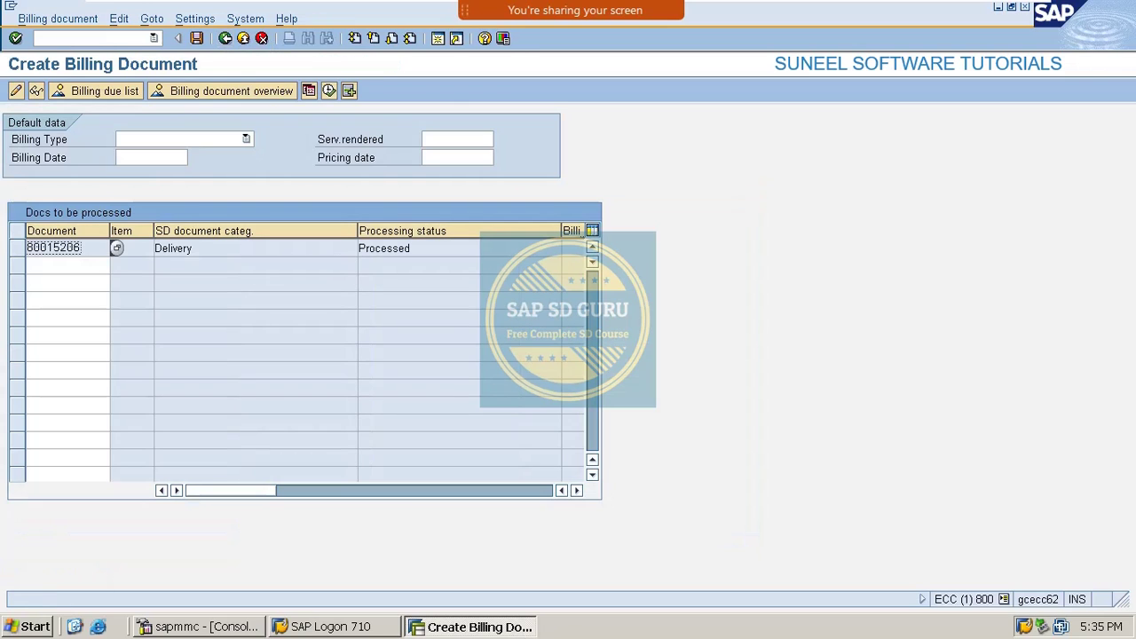
Copy the delivery document number from the billing list and open a new Notepad file
drag(81, 248, 27, 248)
key(ctrl+c)
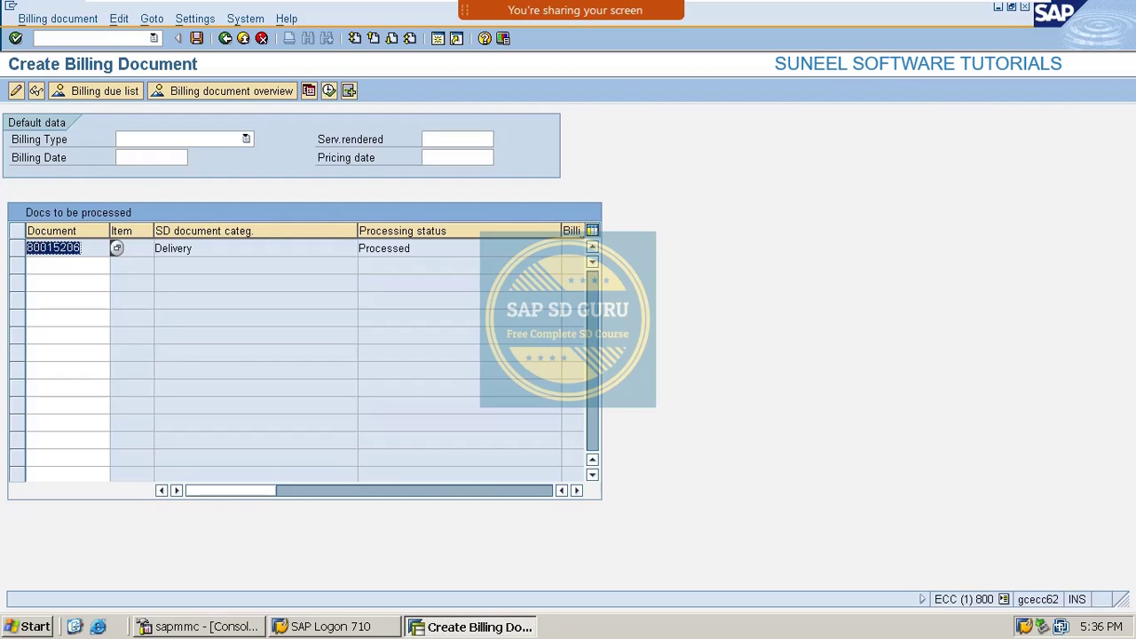
click(132, 278)
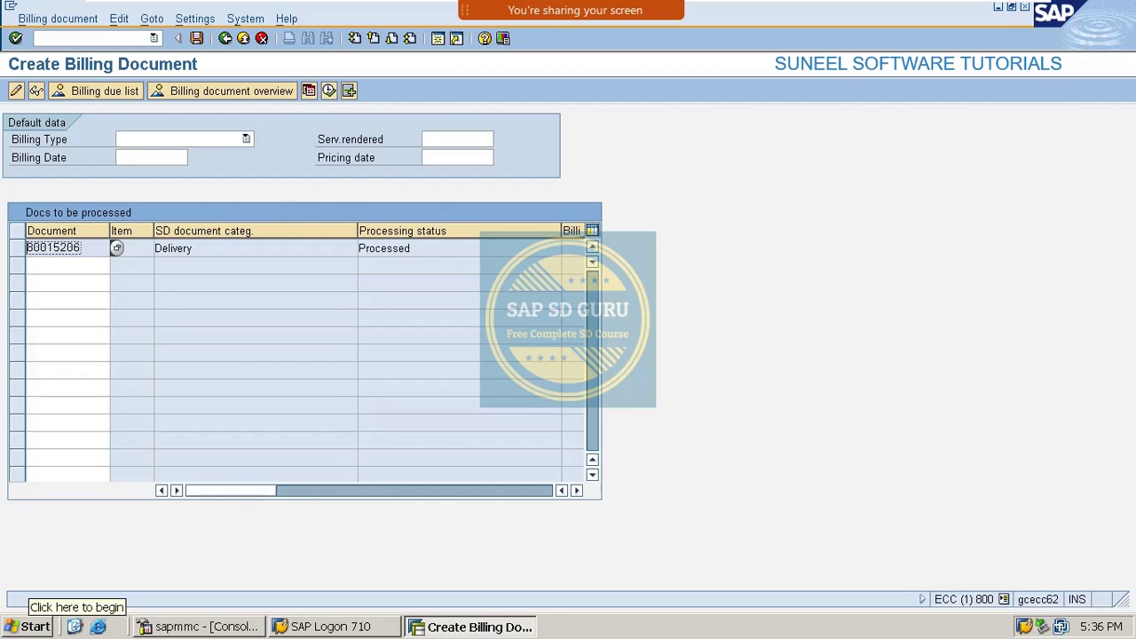
click(30, 627)
mouse_move(80, 433)
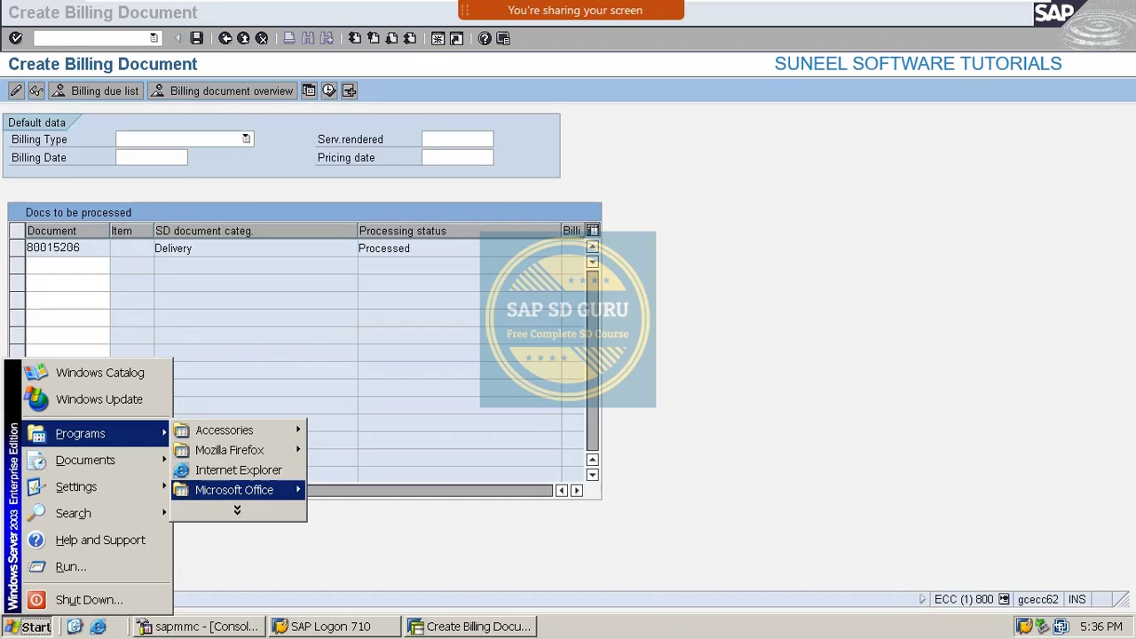
click(237, 509)
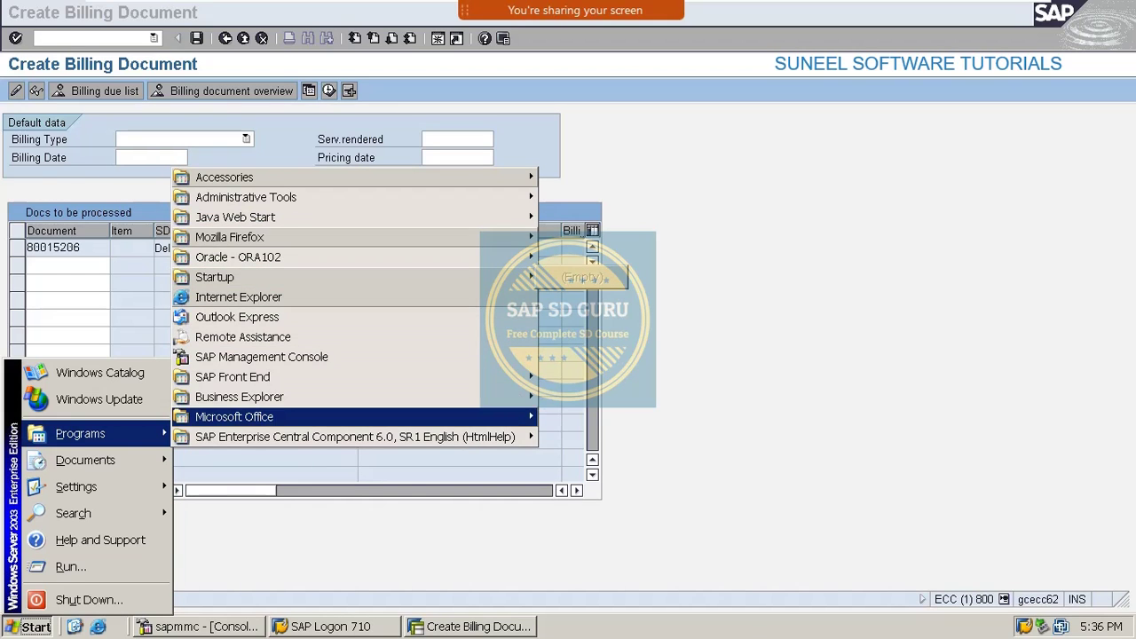
mouse_move(80, 433)
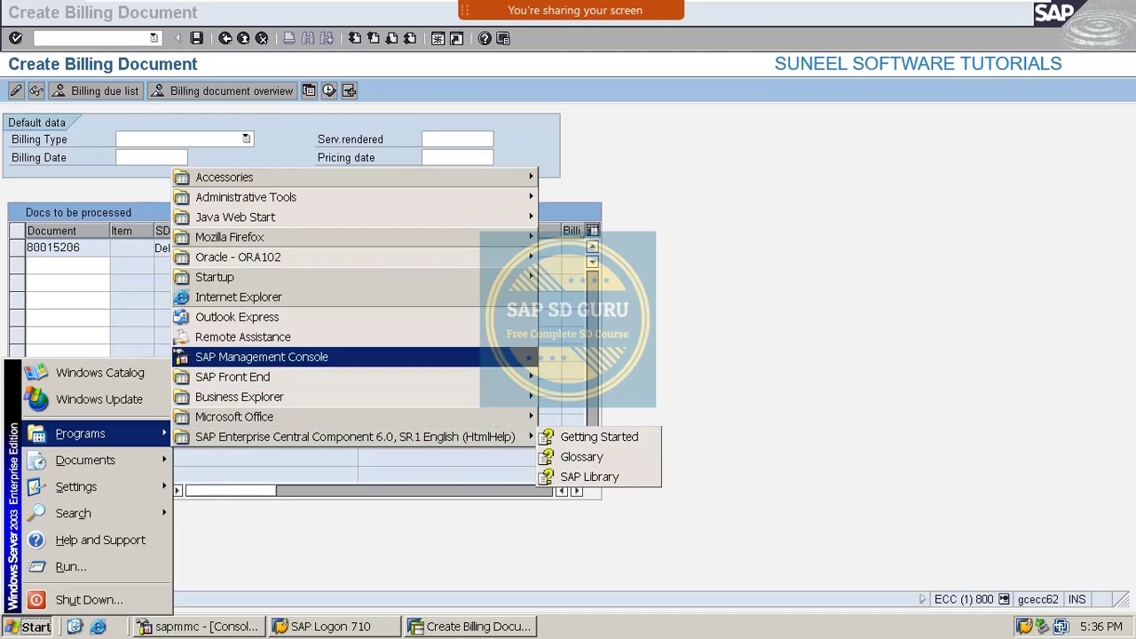
mouse_move(224, 177)
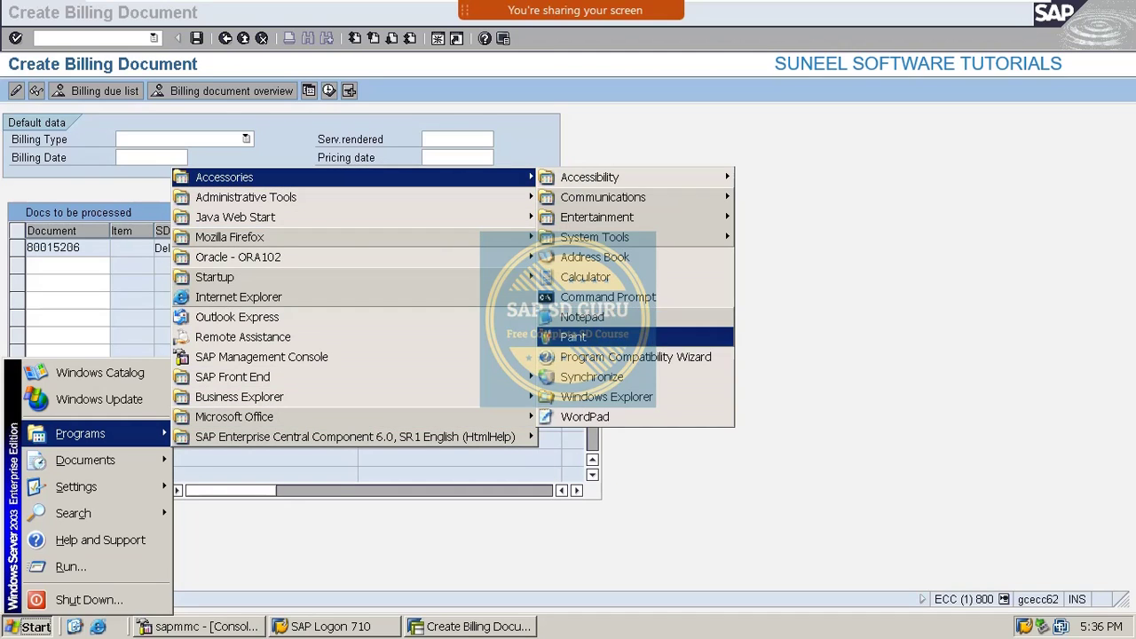
click(581, 317)
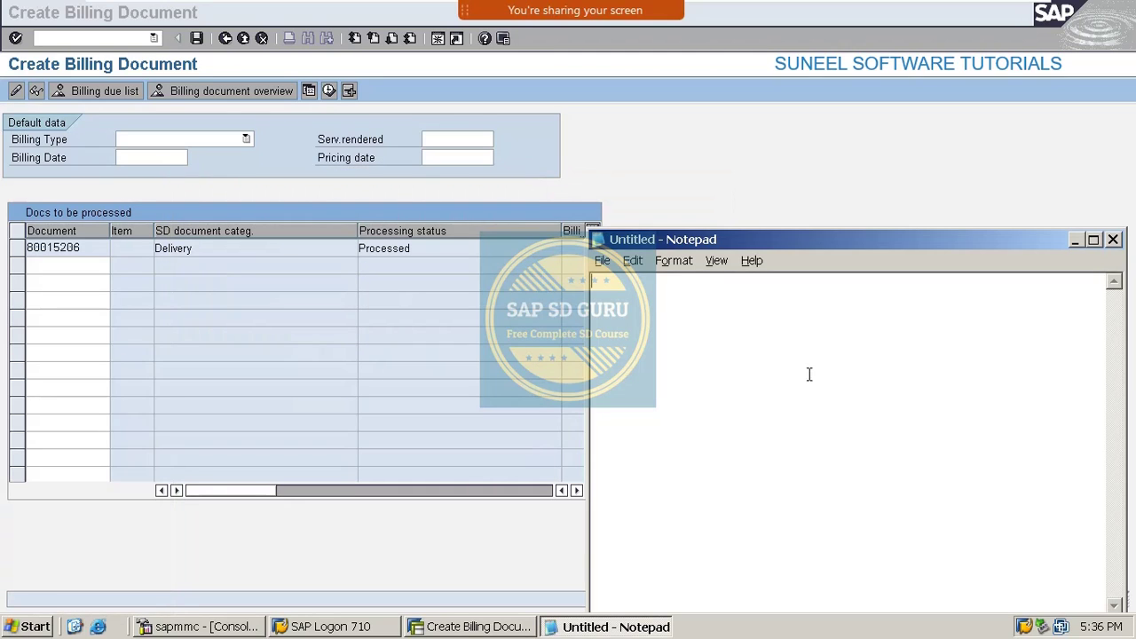
Paste the copied delivery number into the note and add the text "- delivery - 130" after it
key(ctrl+v)
text(- delivery )
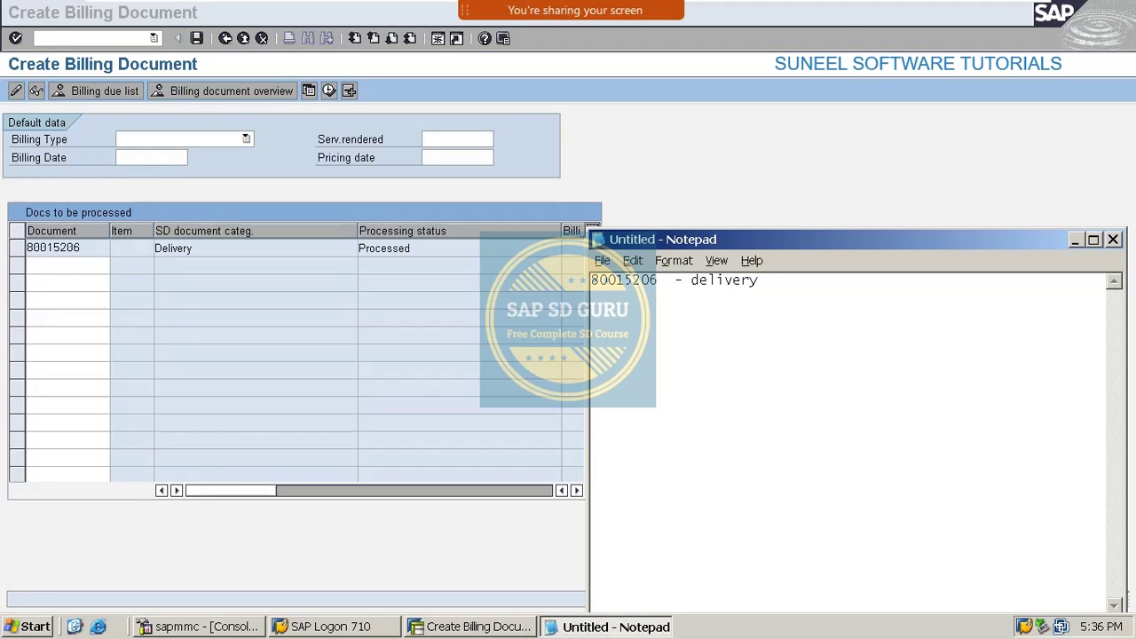
text( - 130)
Switch back to SAP, leave billing document creation without saving and open the condition types with transaction V/06
key(alt+Tab)
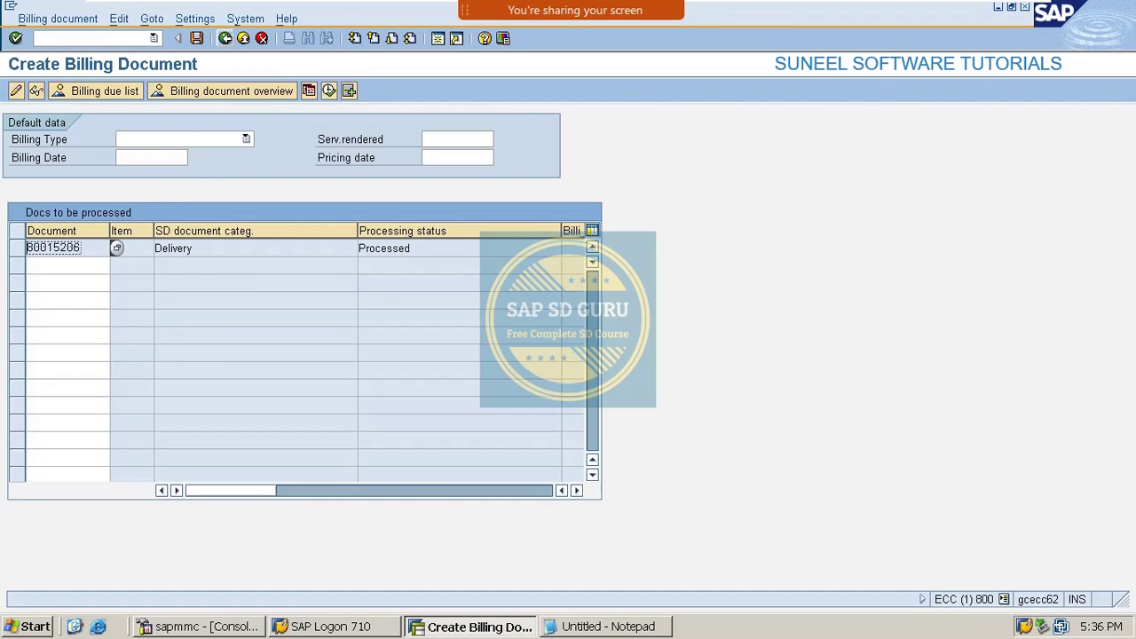
key(F3)
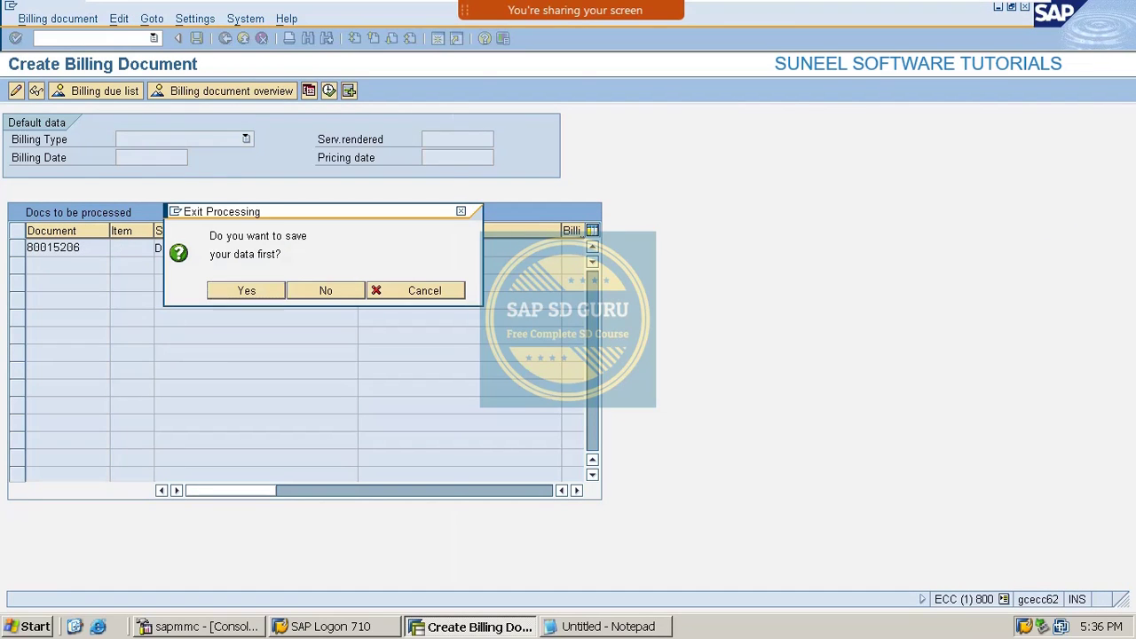
key(n)
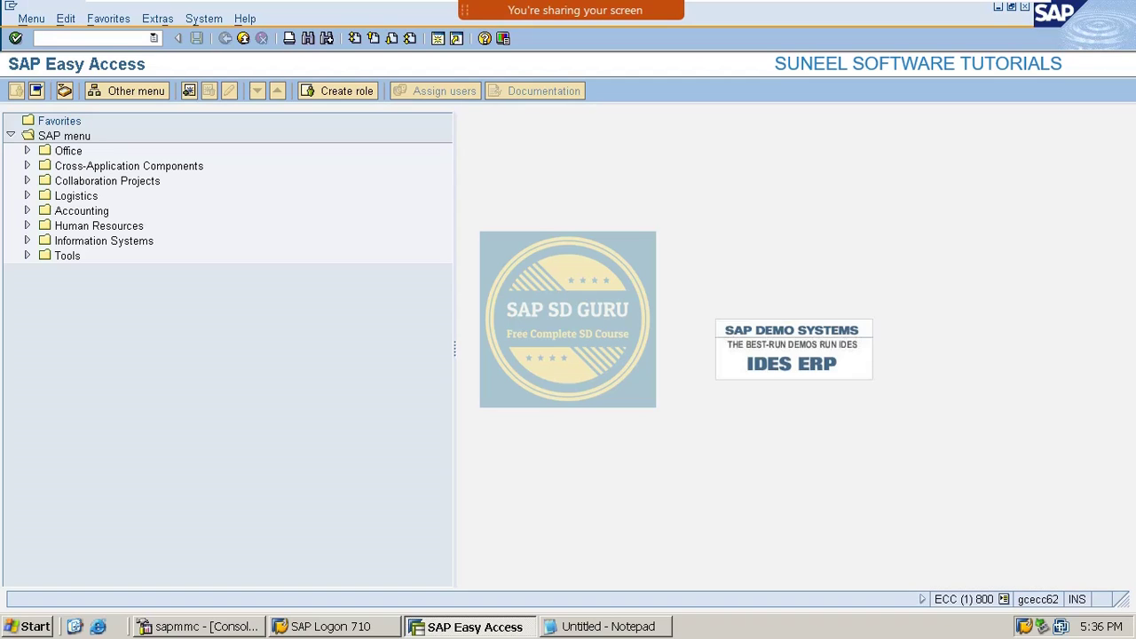
text(v/06)
key(Return)
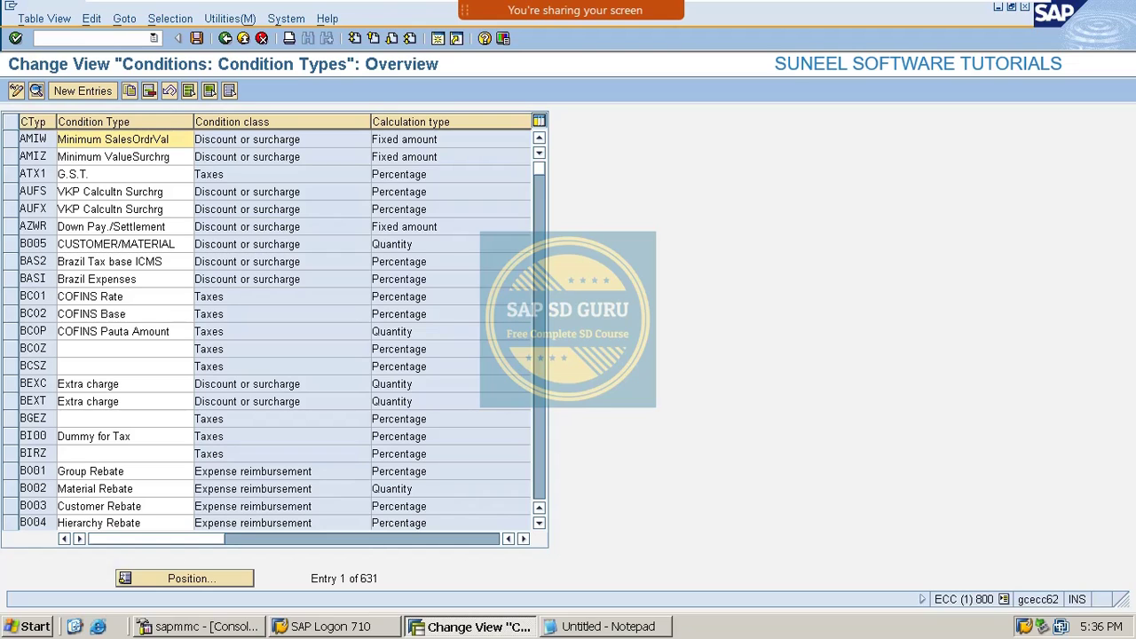
Position the condition types list at entry K005
click(184, 578)
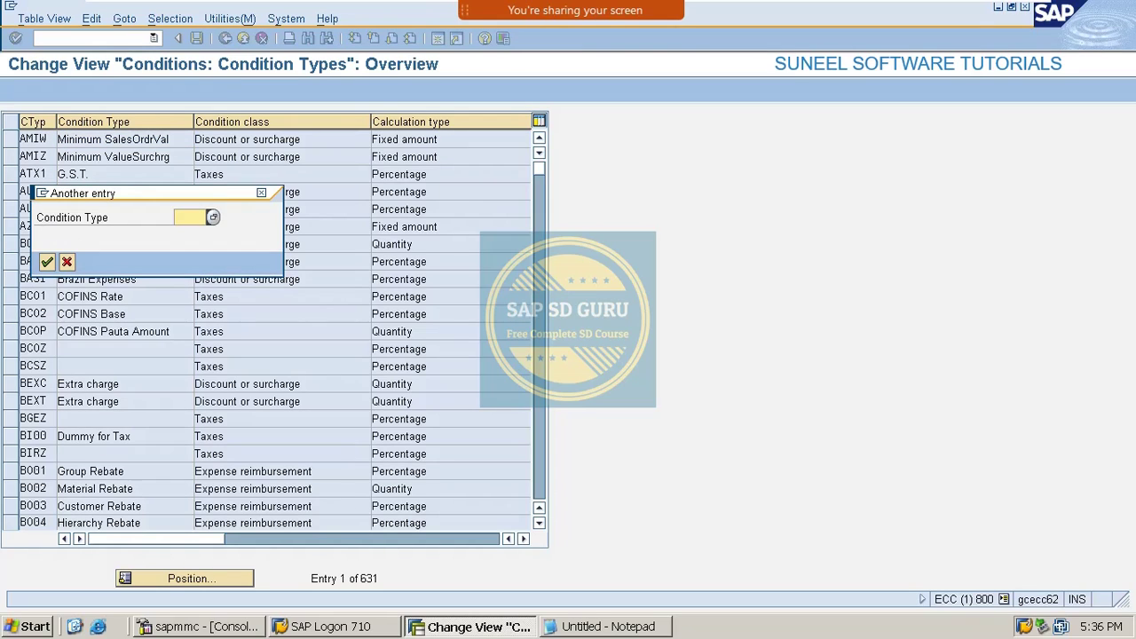
key(BackSpace)
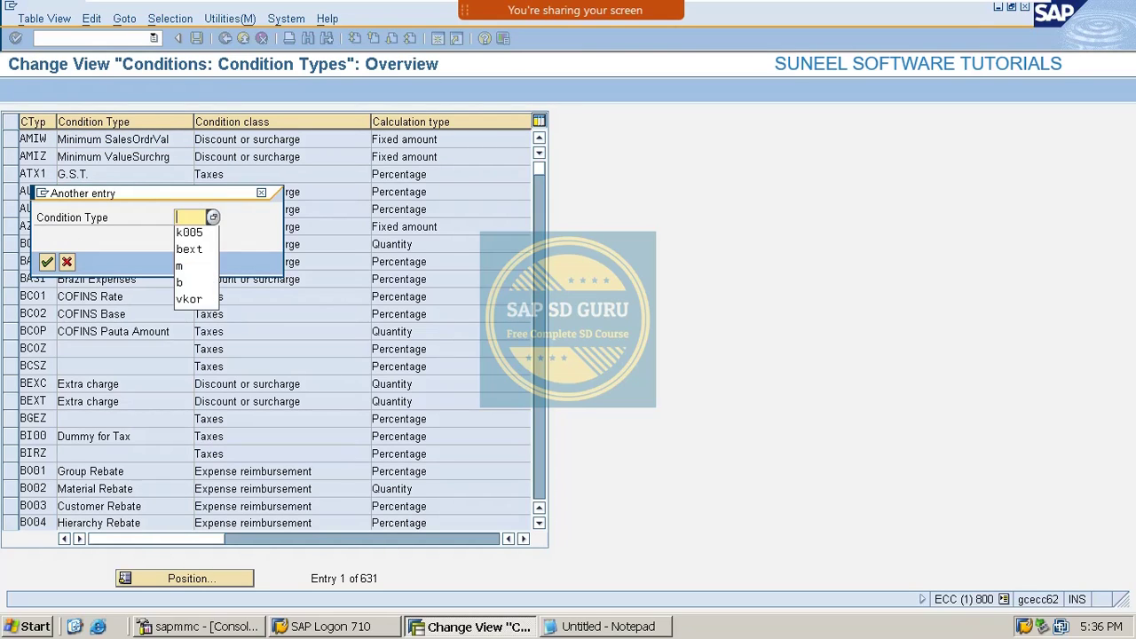
key(Down)
key(Return)
key(Return)
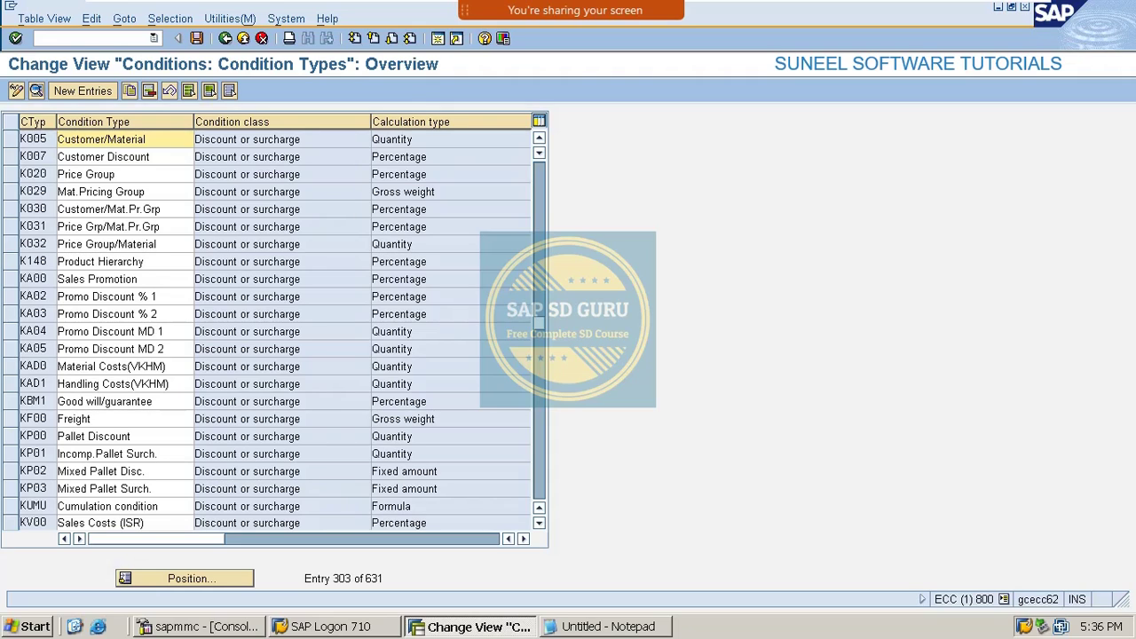
Copy condition type K005 to a new condition type ZEXT with the description EXTRA CHARGE
click(10, 139)
click(128, 91)
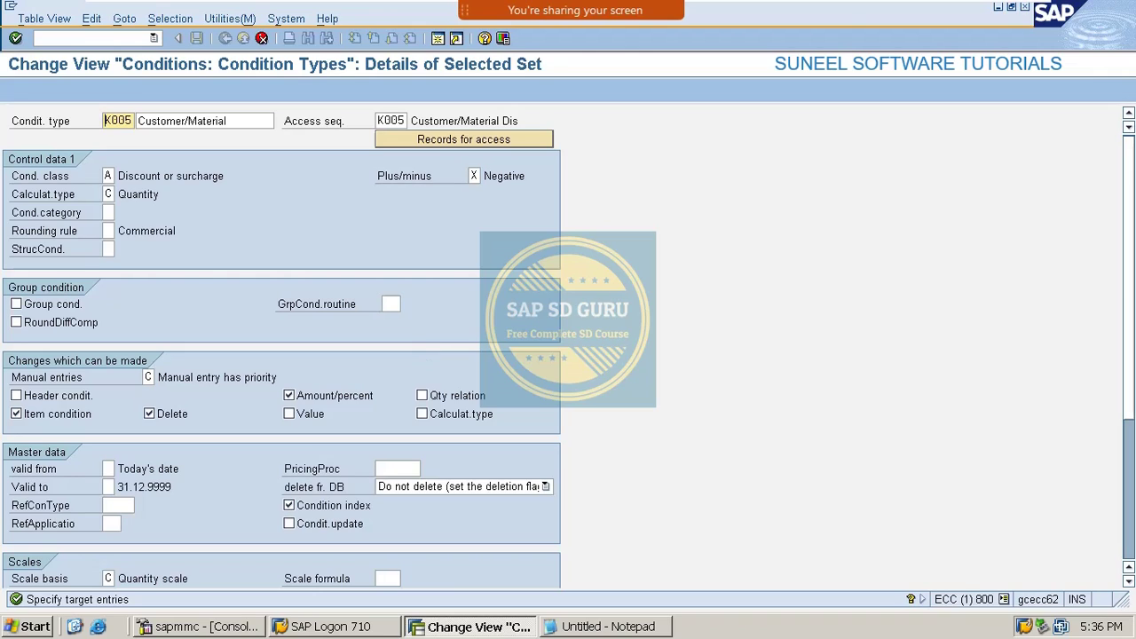
key(shift+End)
text(ZEXT)
key(Tab)
key(BackSpace)
text(E)
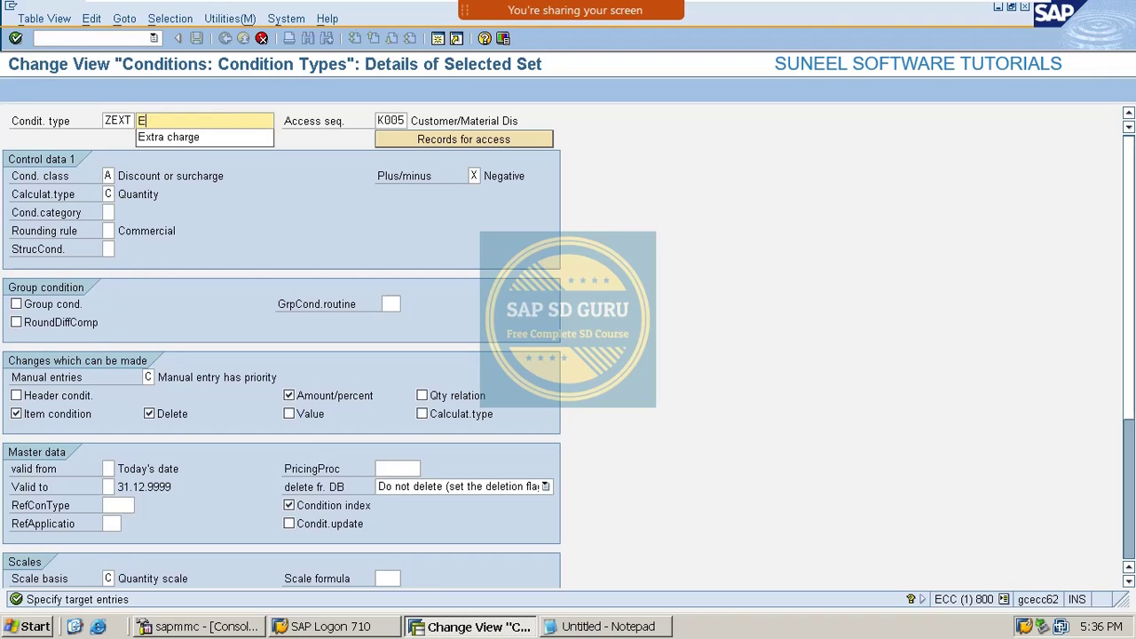
text(XTRA CHARGE)
key(Return)
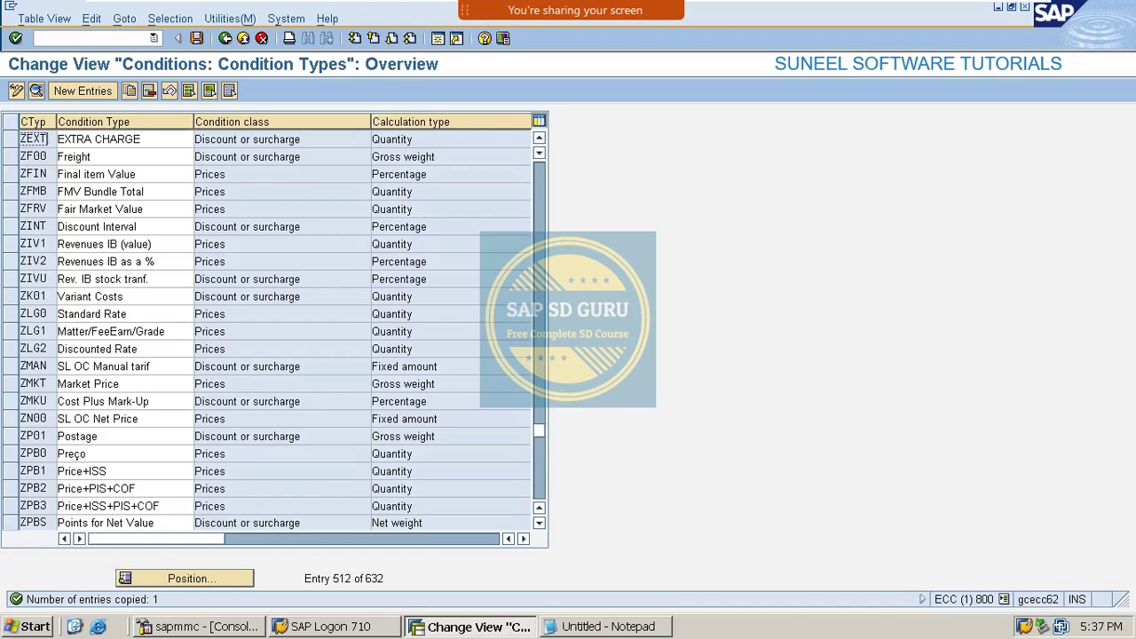
Open the details of condition type ZEXT and clear its negative plus/minus setting
double_click(45, 138)
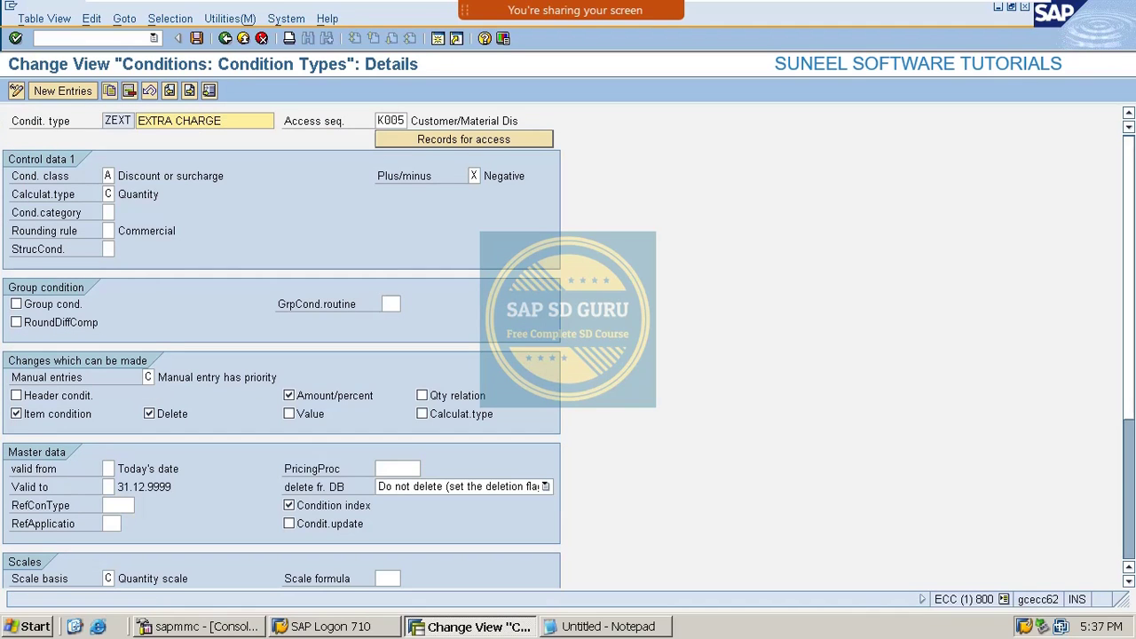
click(487, 176)
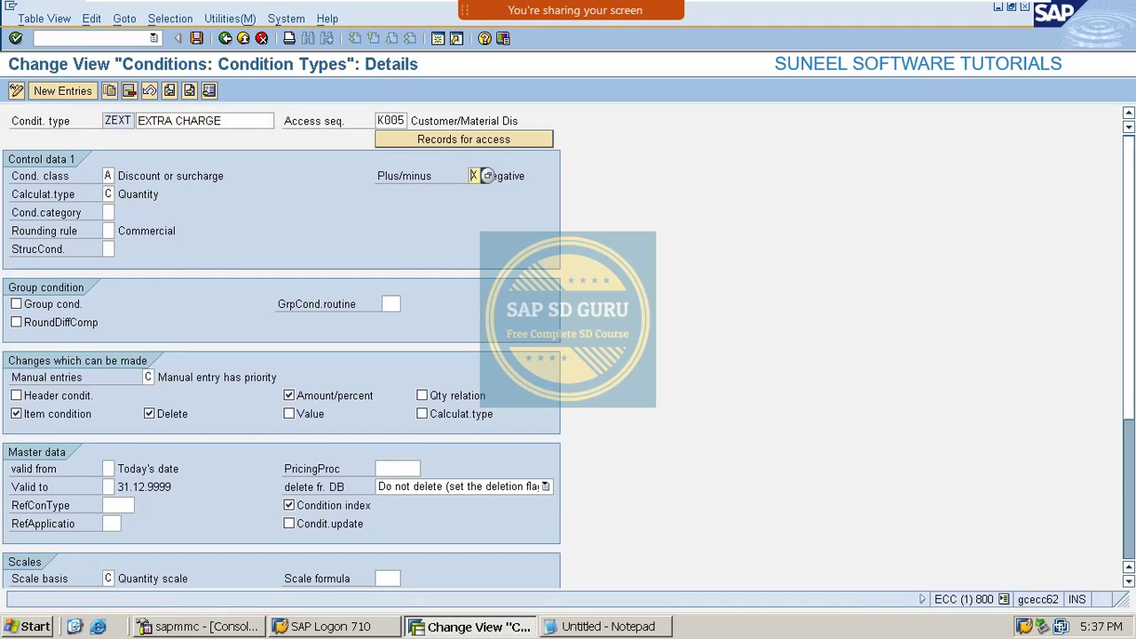
key(BackSpace)
Set the scale basis of ZEXT to B and save the condition type
scroll(486, 176, down, 5)
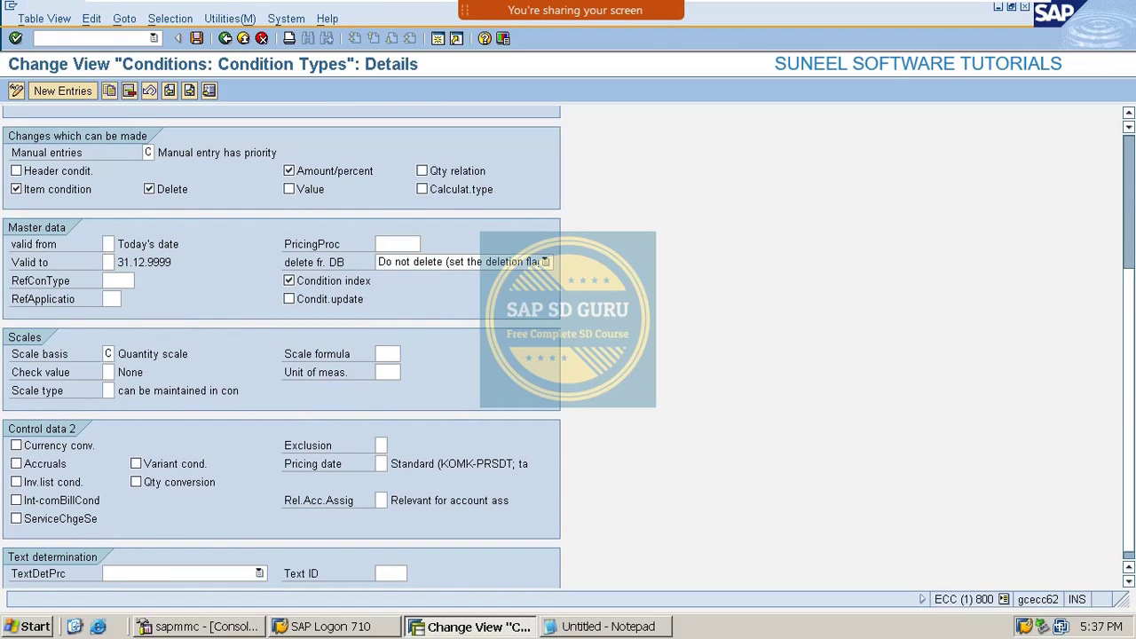
click(110, 353)
key(F4)
key(Return)
click(197, 39)
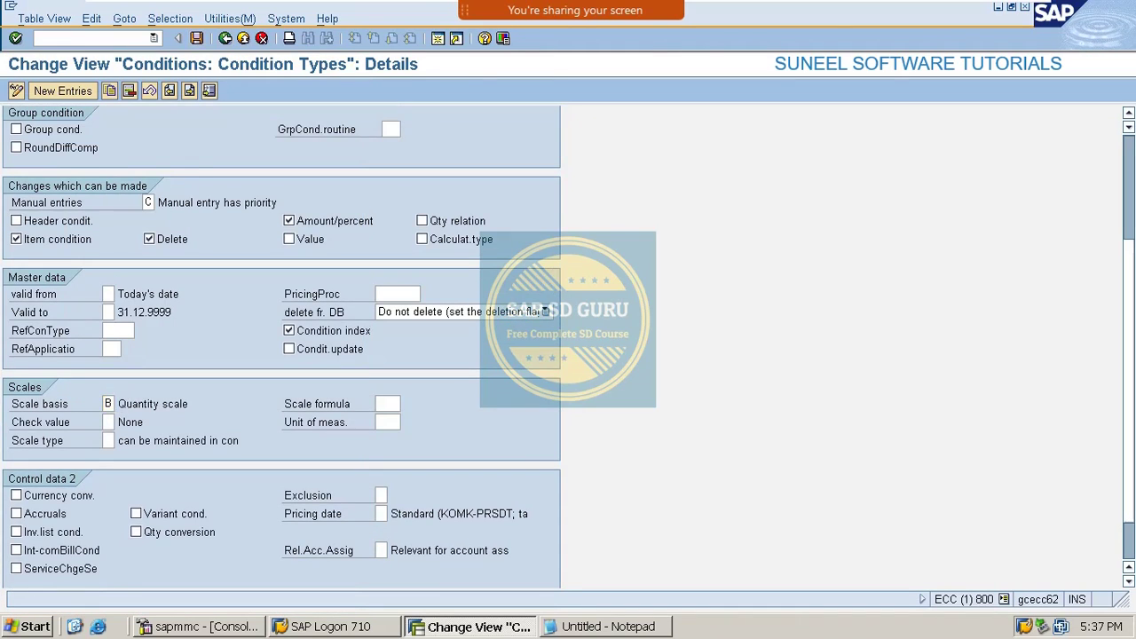
Save condition type ZEXT, then go to transaction VK11 and open condition record creation for ZEXT
key(ctrl+s)
key(Return)
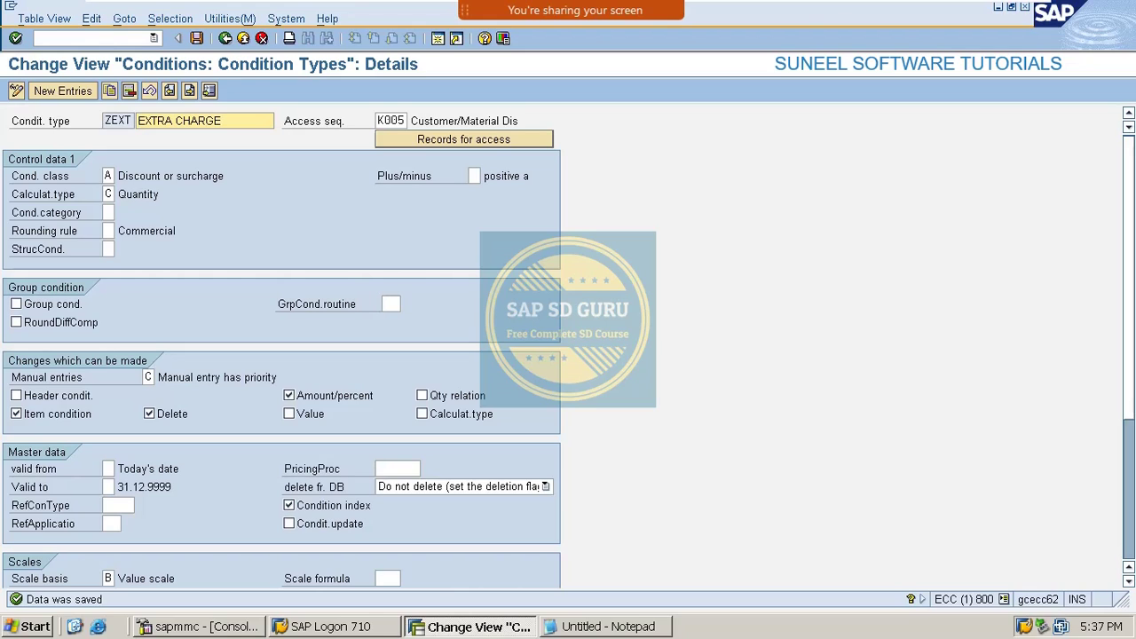
click(93, 38)
text(/)
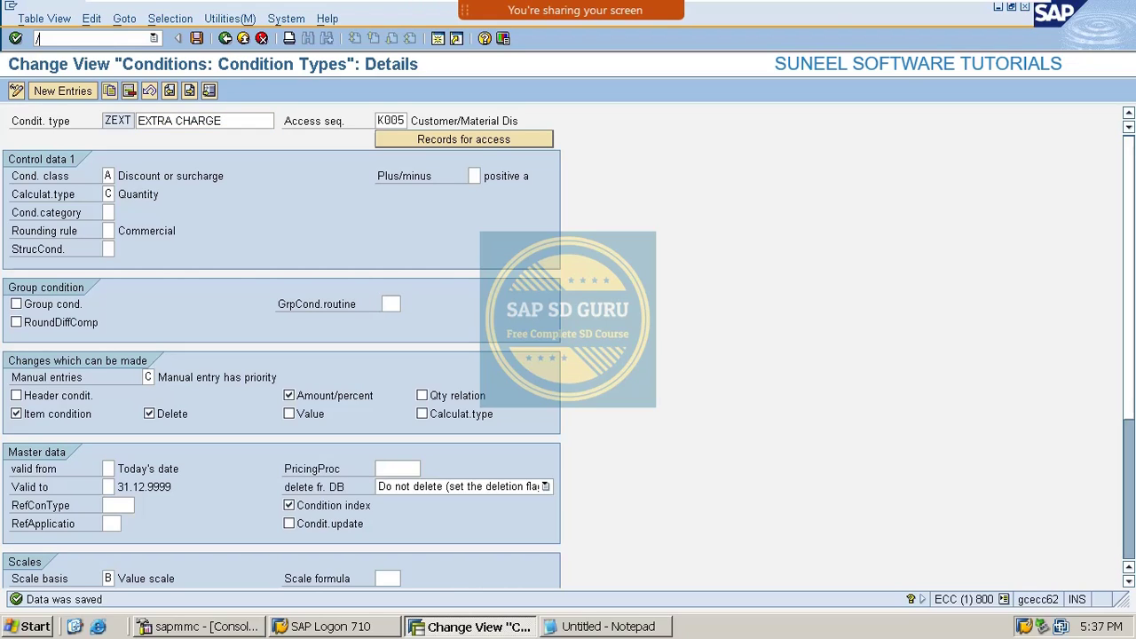
text(nvk11)
key(Return)
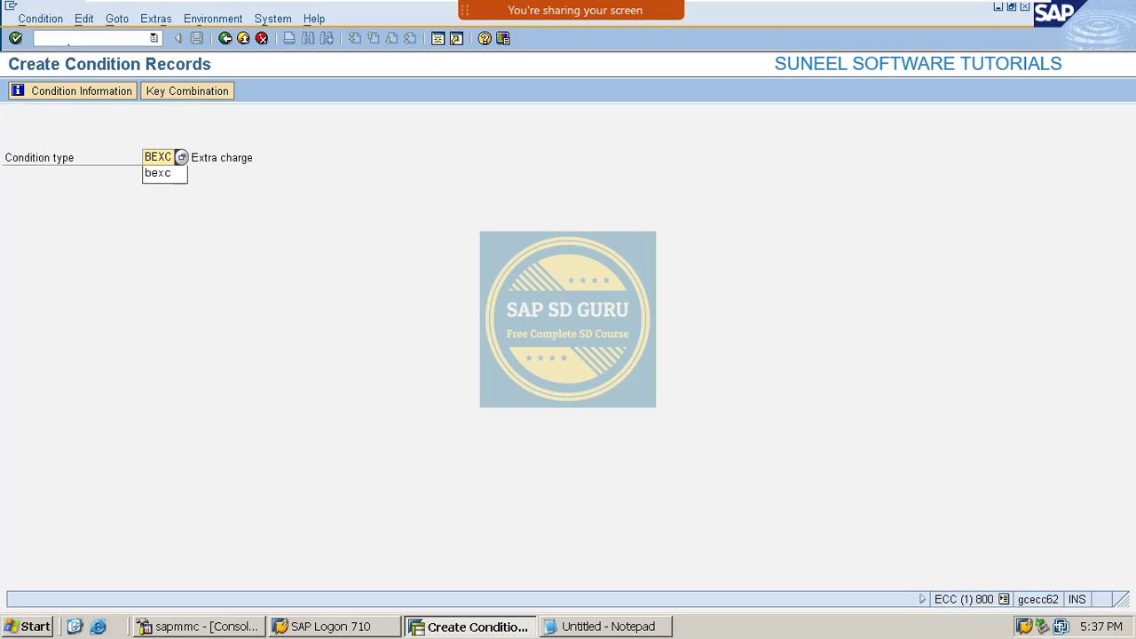
key(Tab)
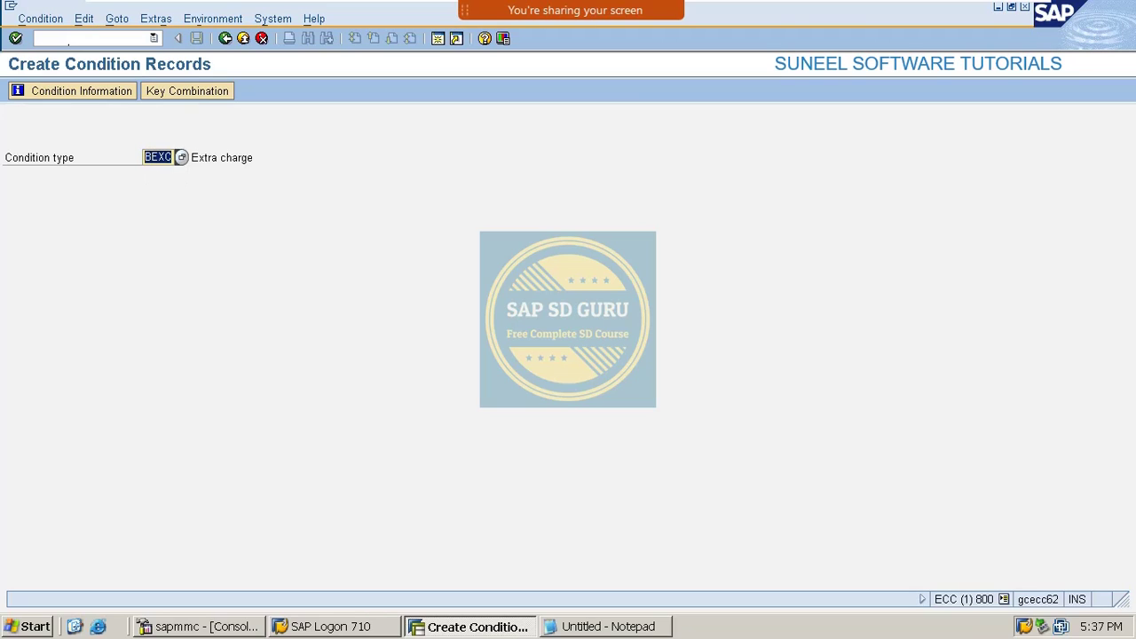
text(zext)
key(Return)
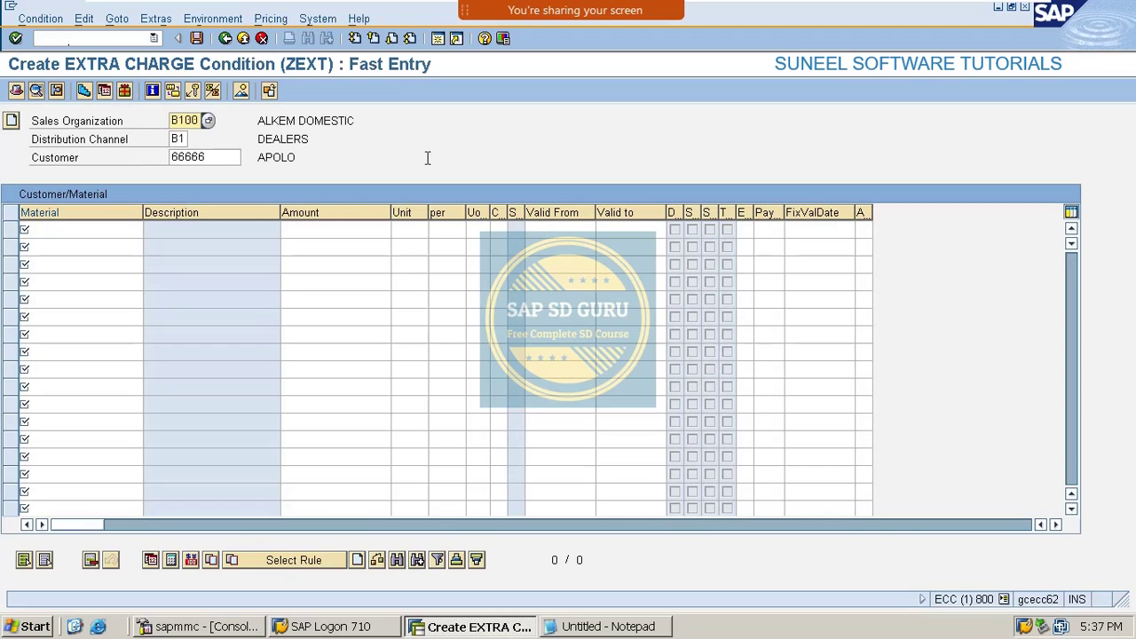
Create a ZEXT condition record for material VAXINE-150 with an amount of 50 INR and save it
click(80, 228)
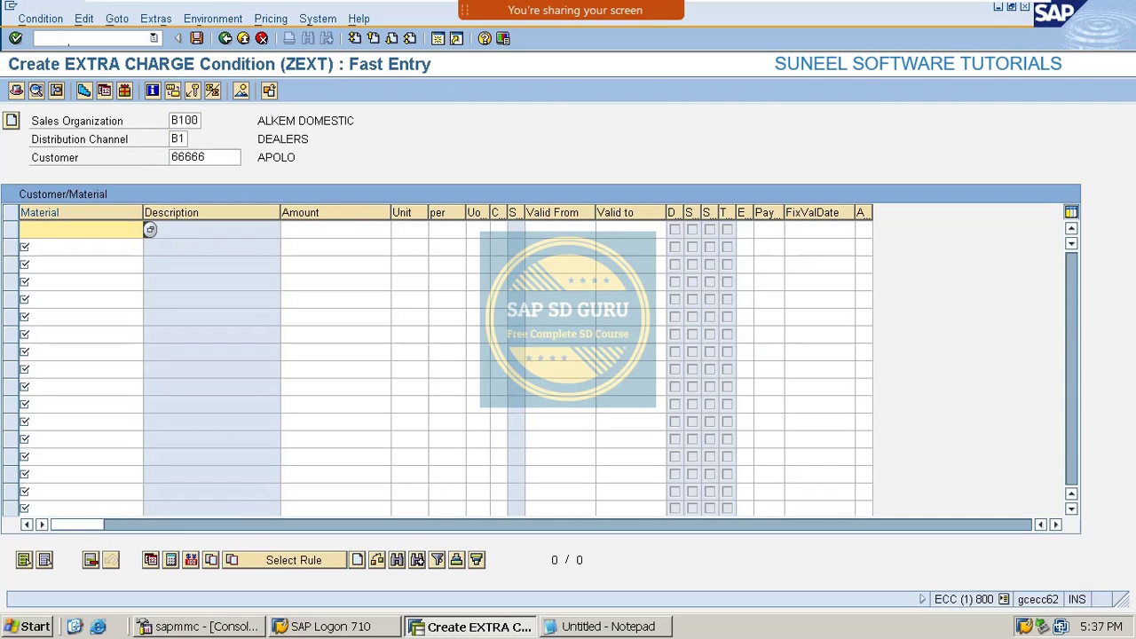
text(VAXINE-150)
key(Tab)
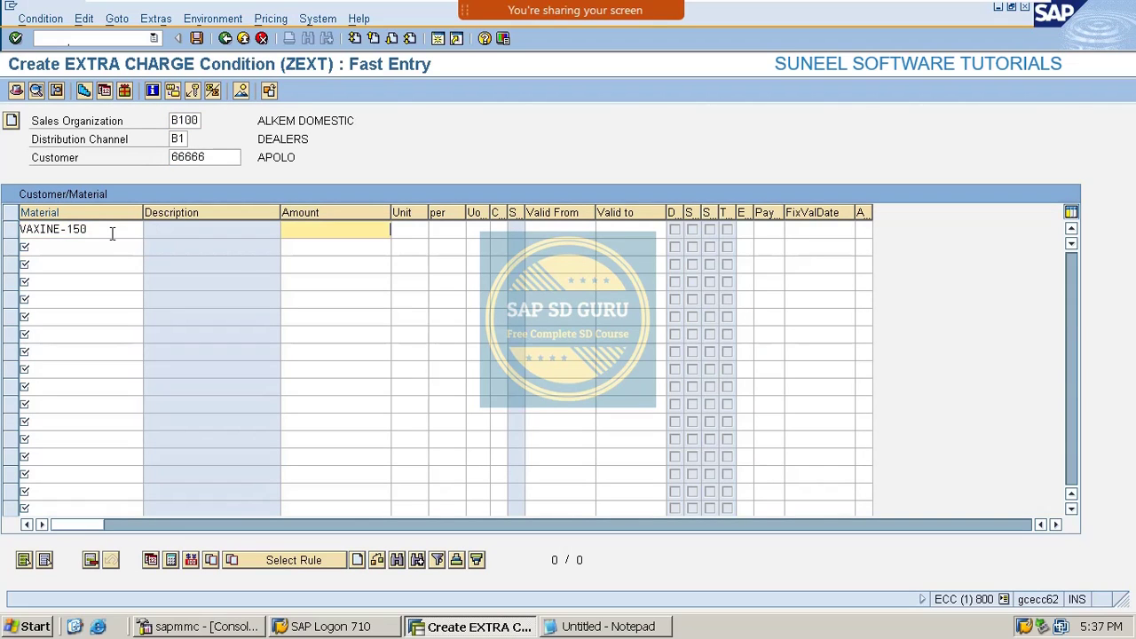
text(1)
text(50)
key(Return)
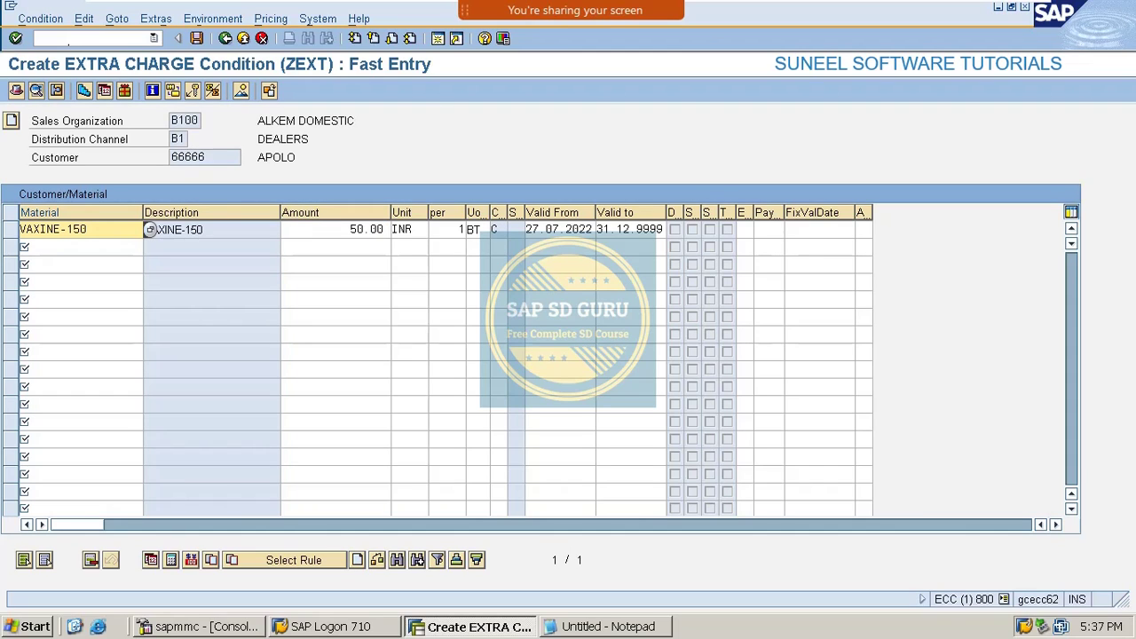
click(196, 38)
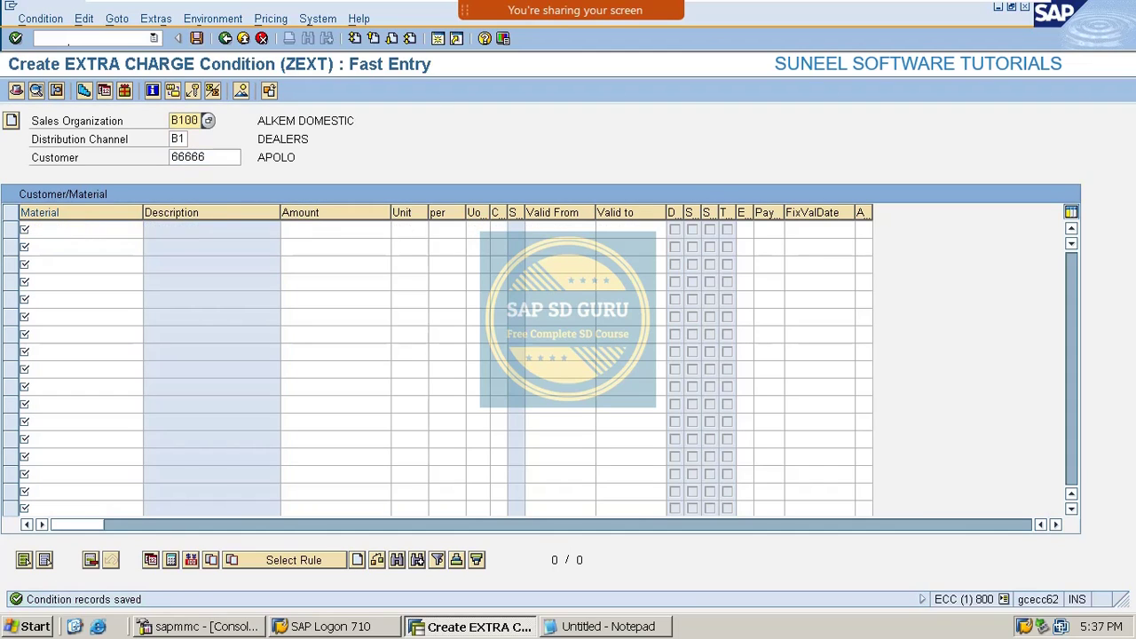
Go to the pricing procedures maintenance and open the control data of procedure B10000, ALKEM PRICING PROCEDURE
text(/n)
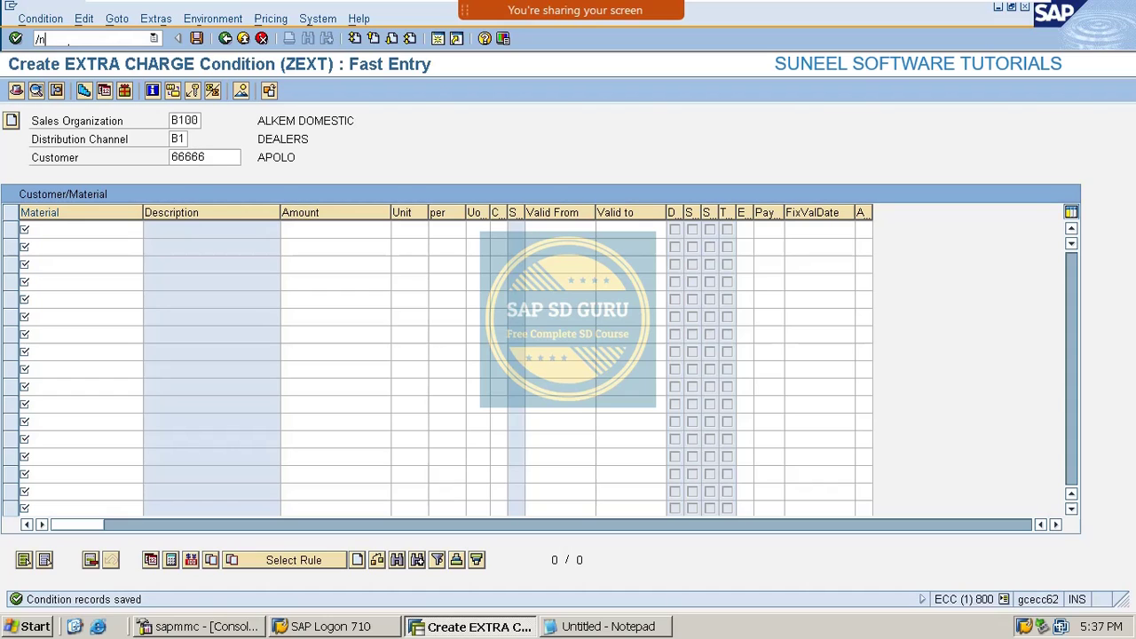
text(va01)
key(Return)
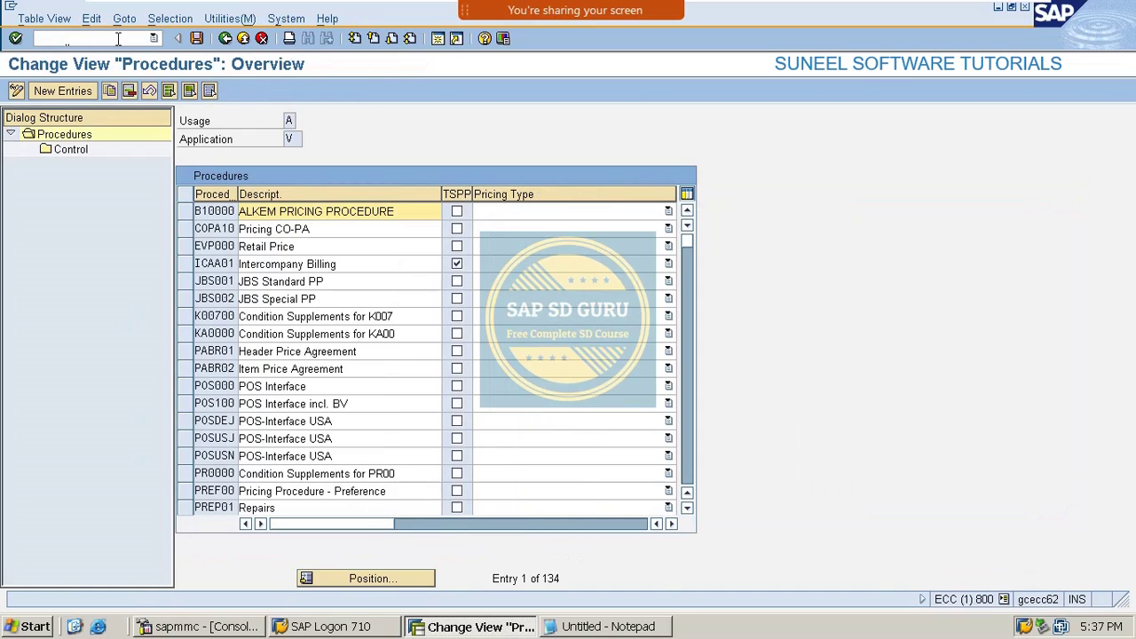
click(185, 211)
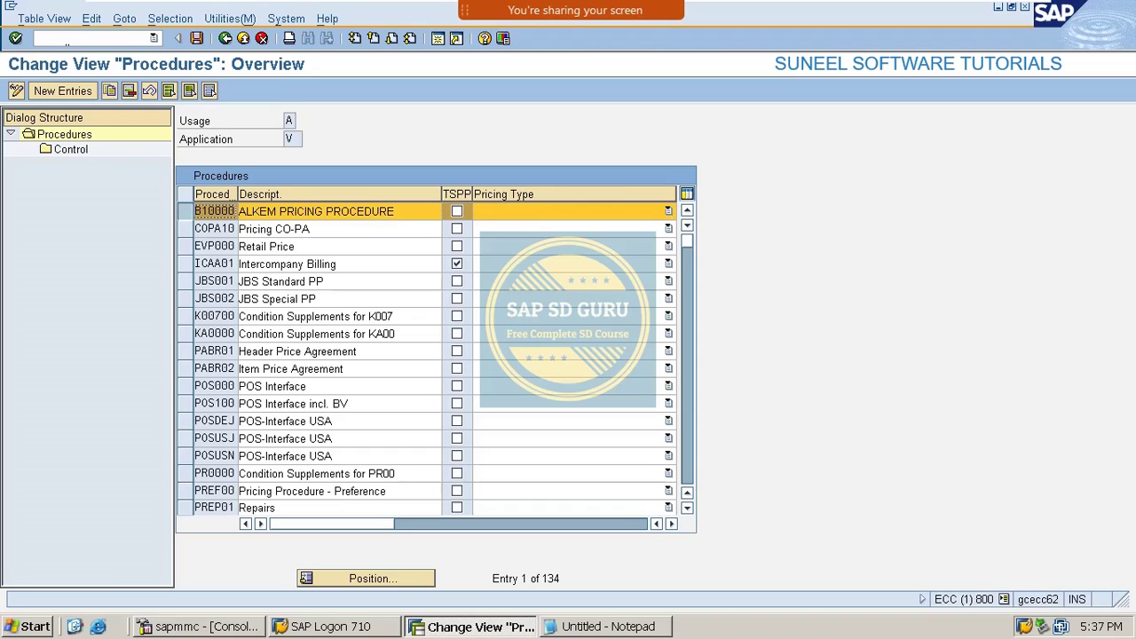
double_click(70, 150)
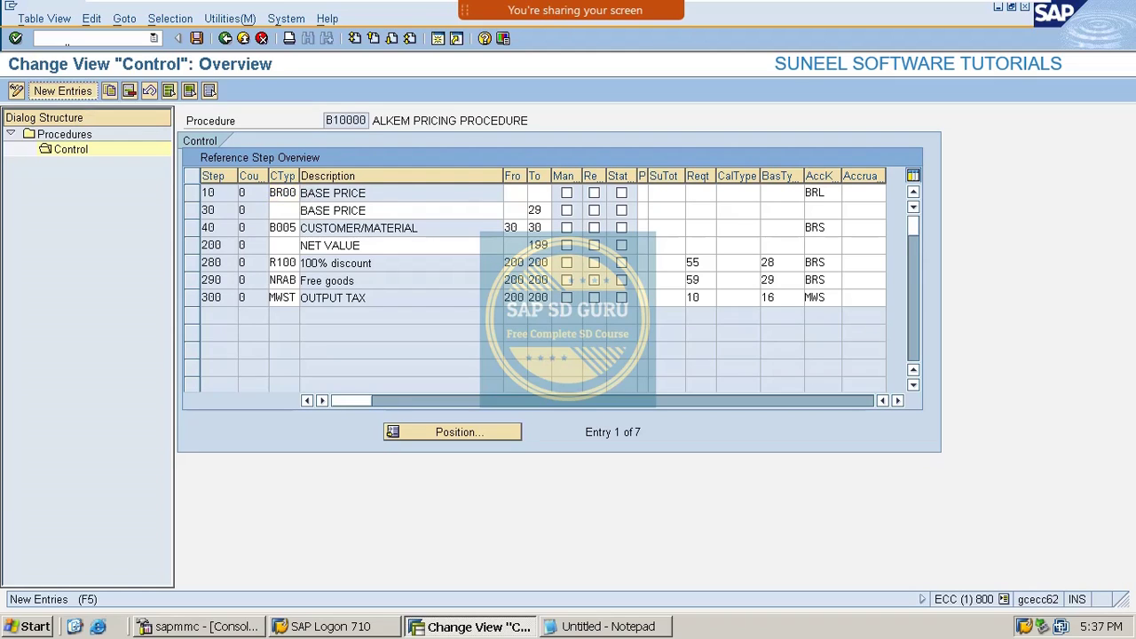
Add a new entry to pricing procedure B10000 as step 50 with condition type ZEXT
click(62, 91)
text(50)
key(Tab)
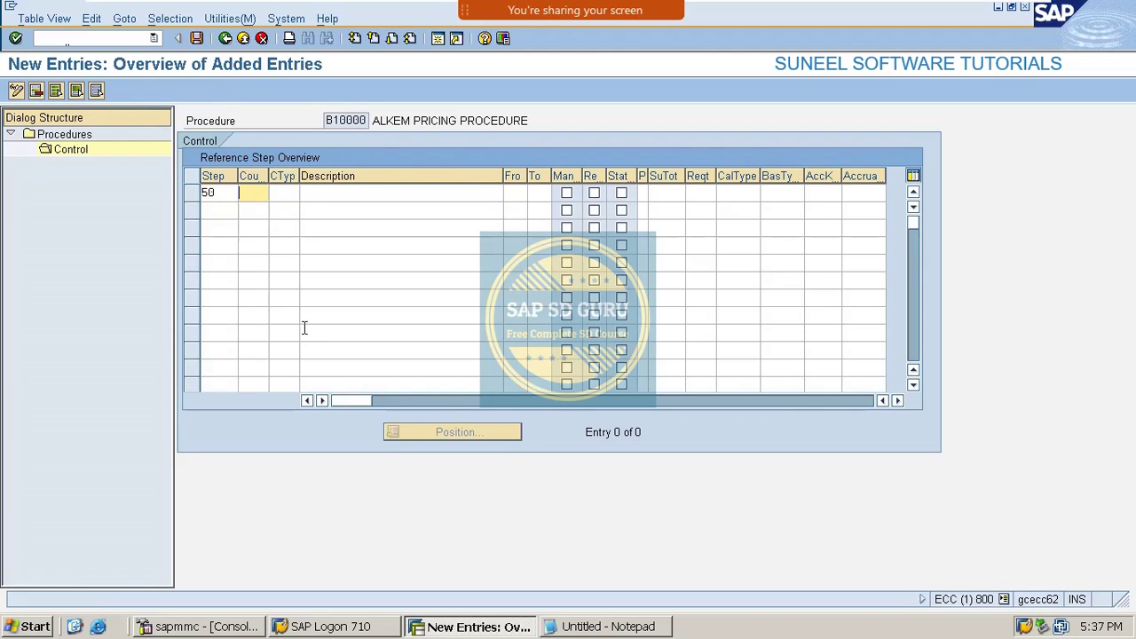
key(Tab)
text(ZEXT)
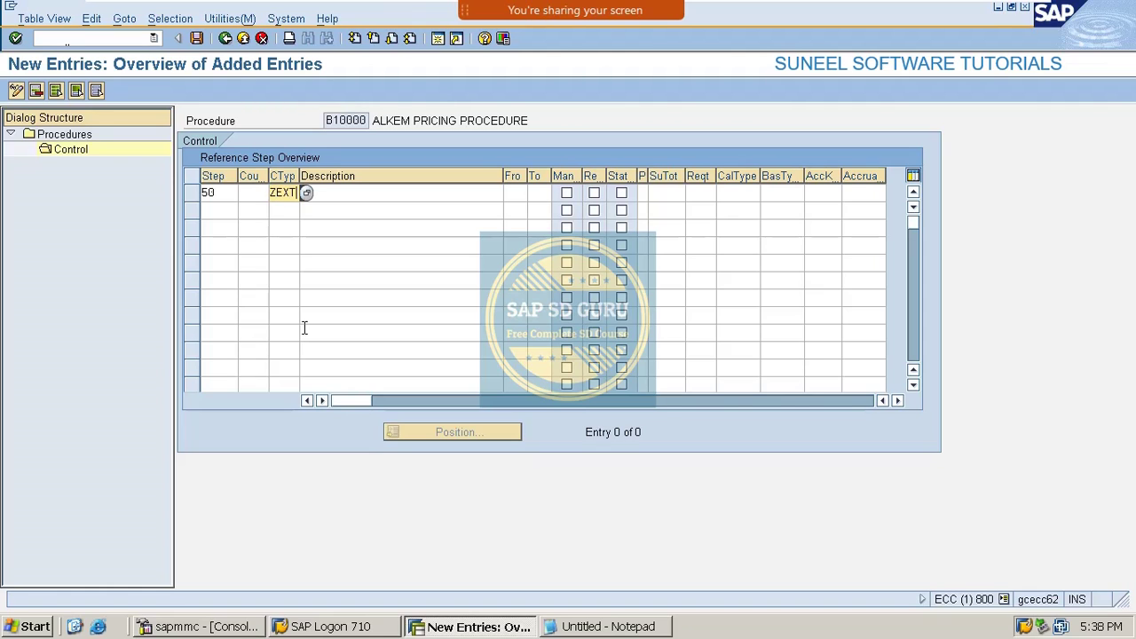
key(Return)
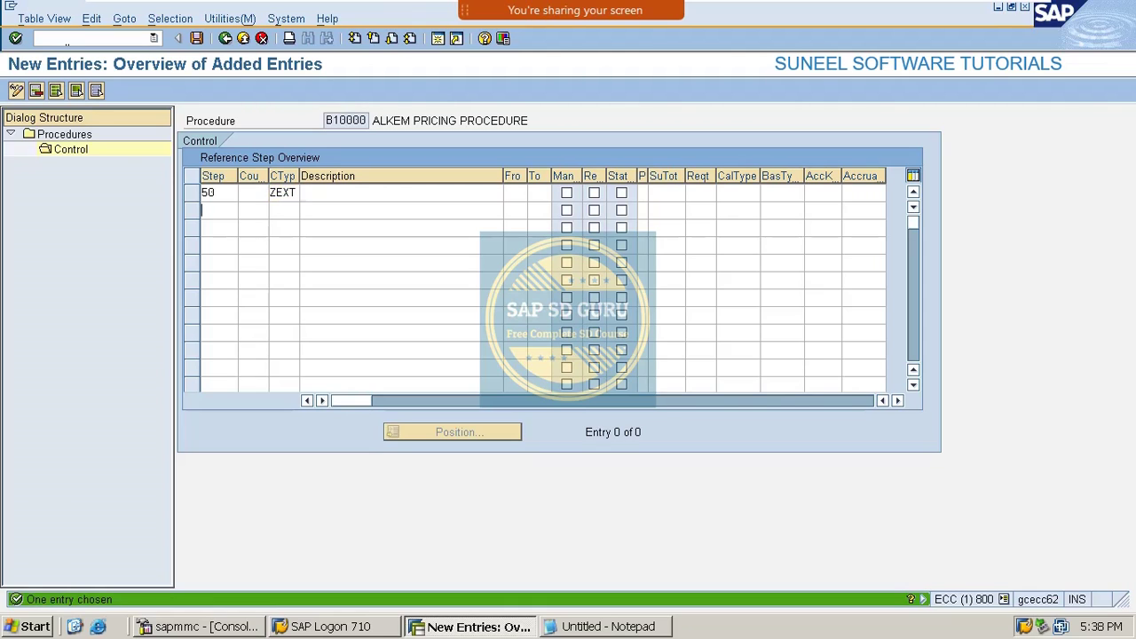
key(F3)
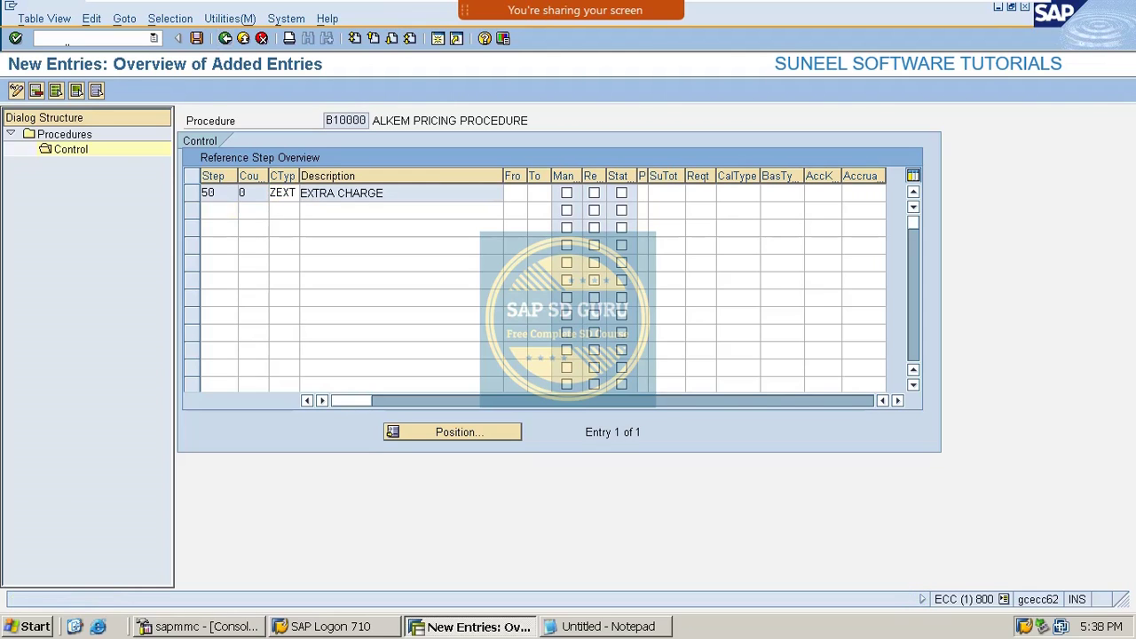
Set the reference steps of the ZEXT extra charge line to from 30 and to 30
click(513, 245)
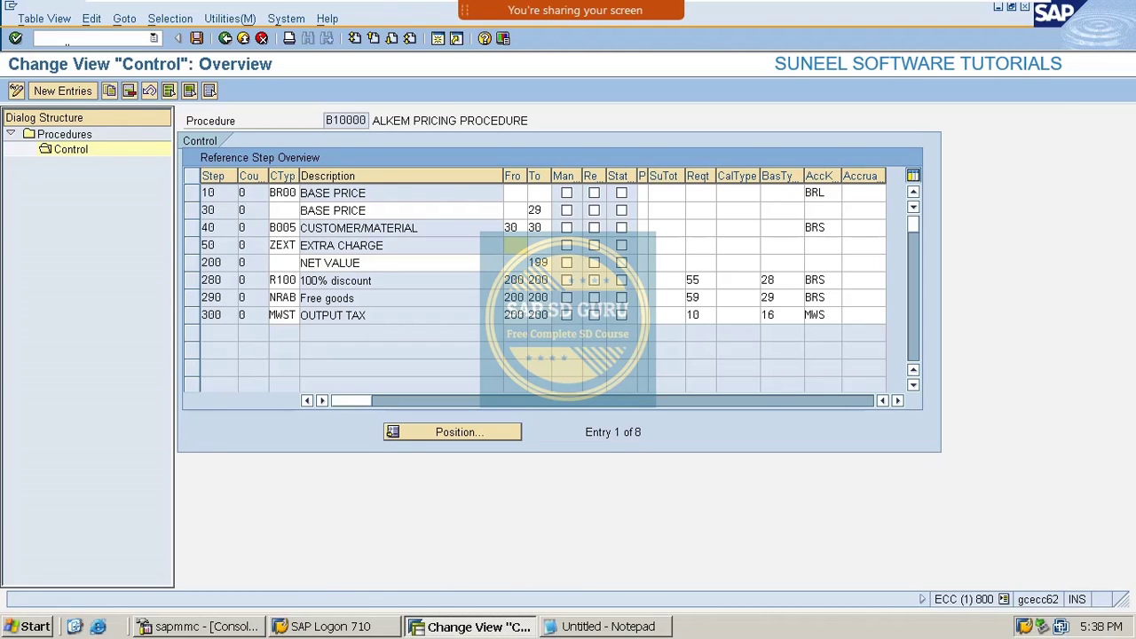
text(30)
key(Tab)
text(30)
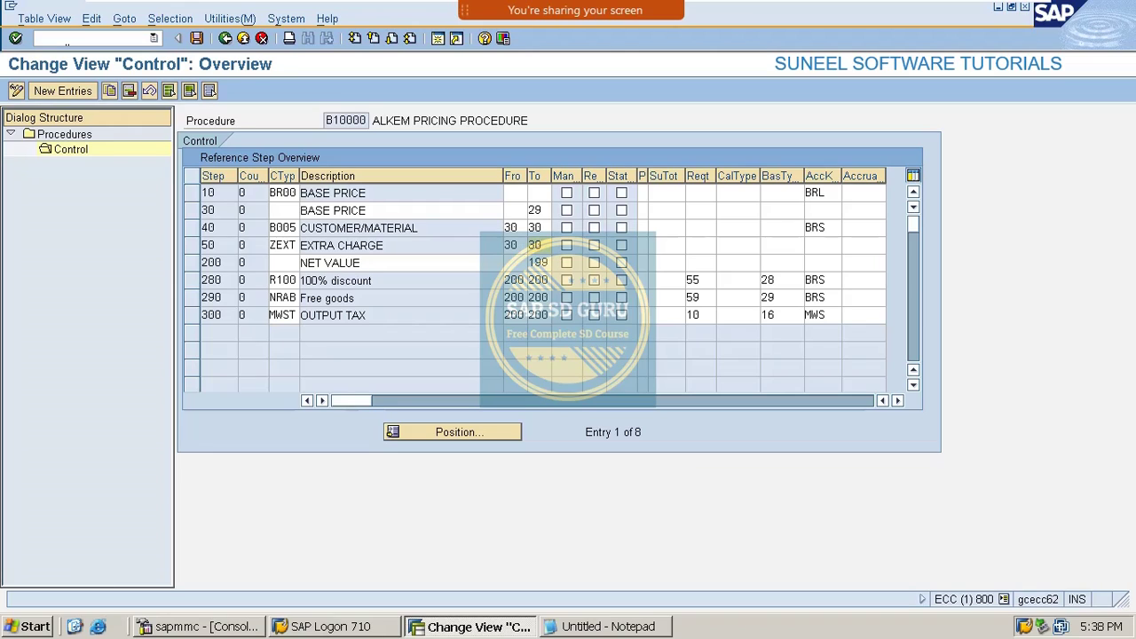
Assign account key BRL to the ZEXT line and save the pricing procedure under the proposed customizing request
click(822, 245)
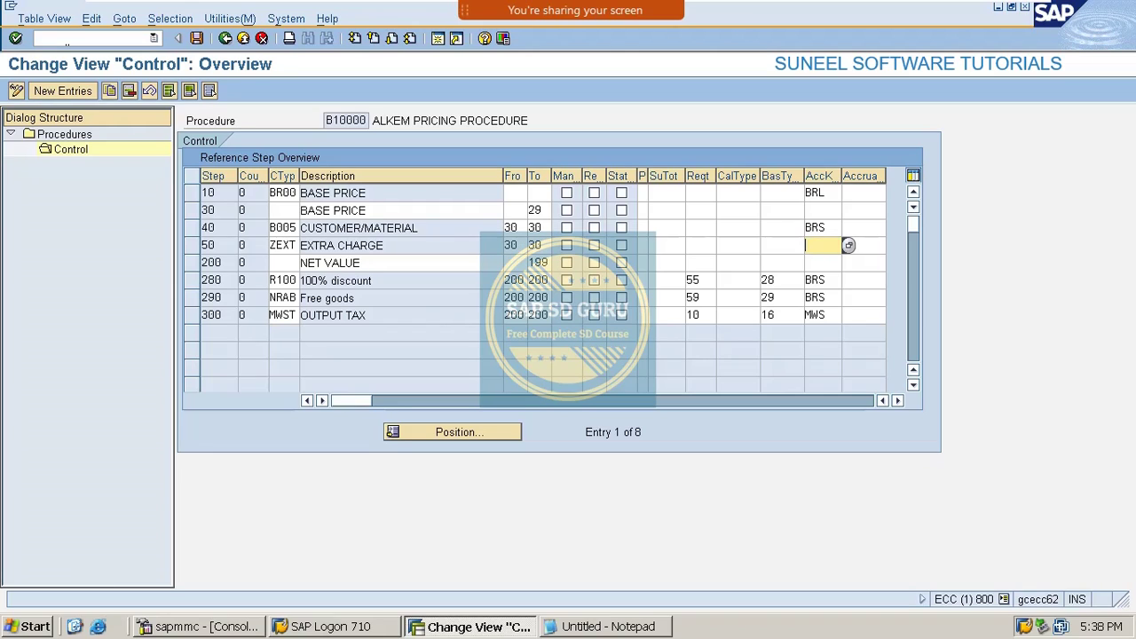
text(ERA)
key(BackSpace)
key(BackSpace)
key(BackSpace)
text(BRL)
click(196, 38)
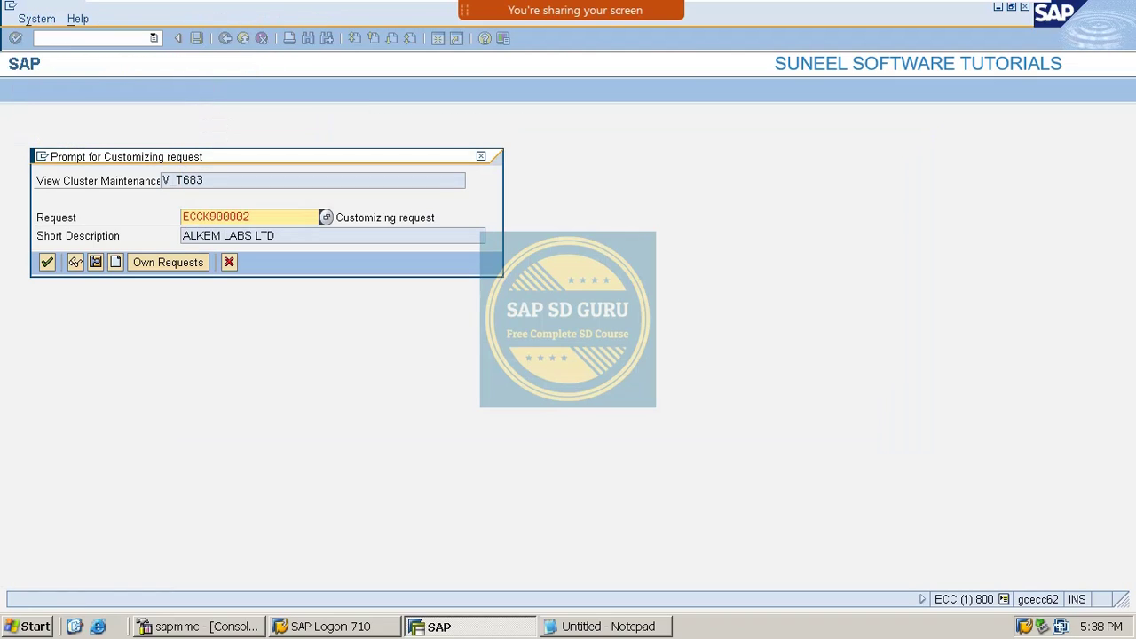
click(47, 262)
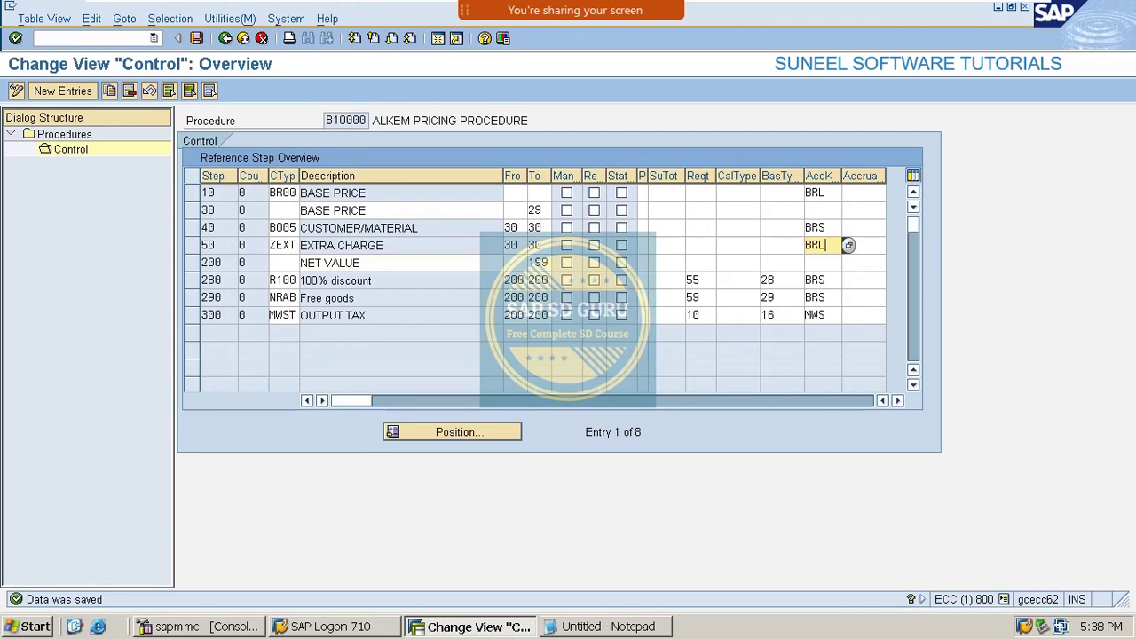
key(ctrl+s)
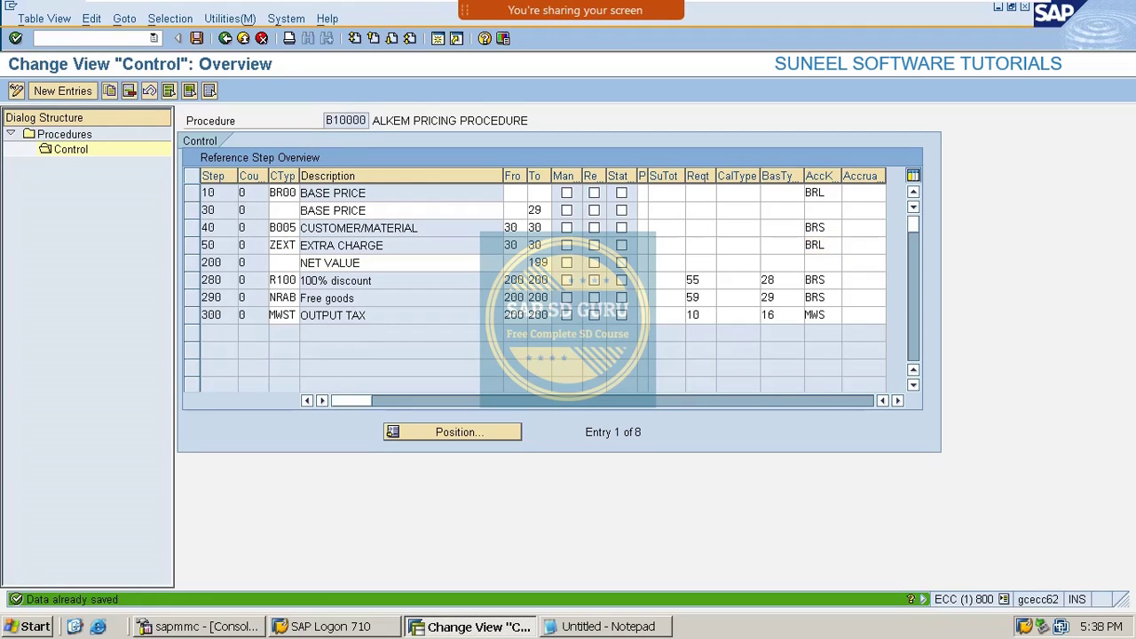
Start a new standard order with transaction VA01 and enter the customer's number as the sold-to party
click(35, 38)
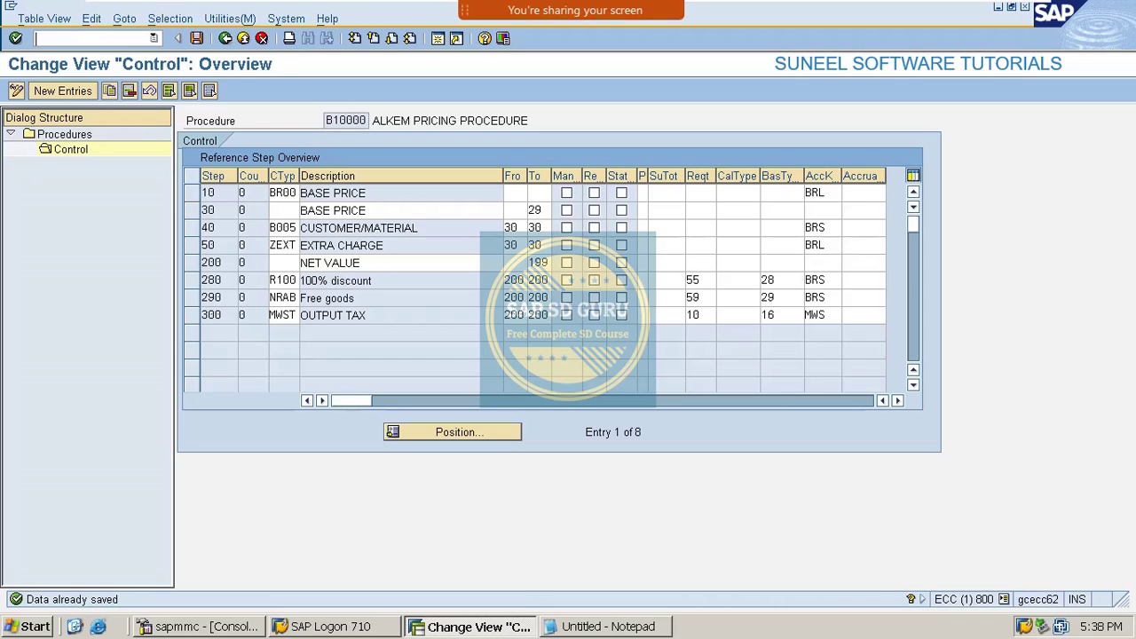
text(/nva01)
key(Return)
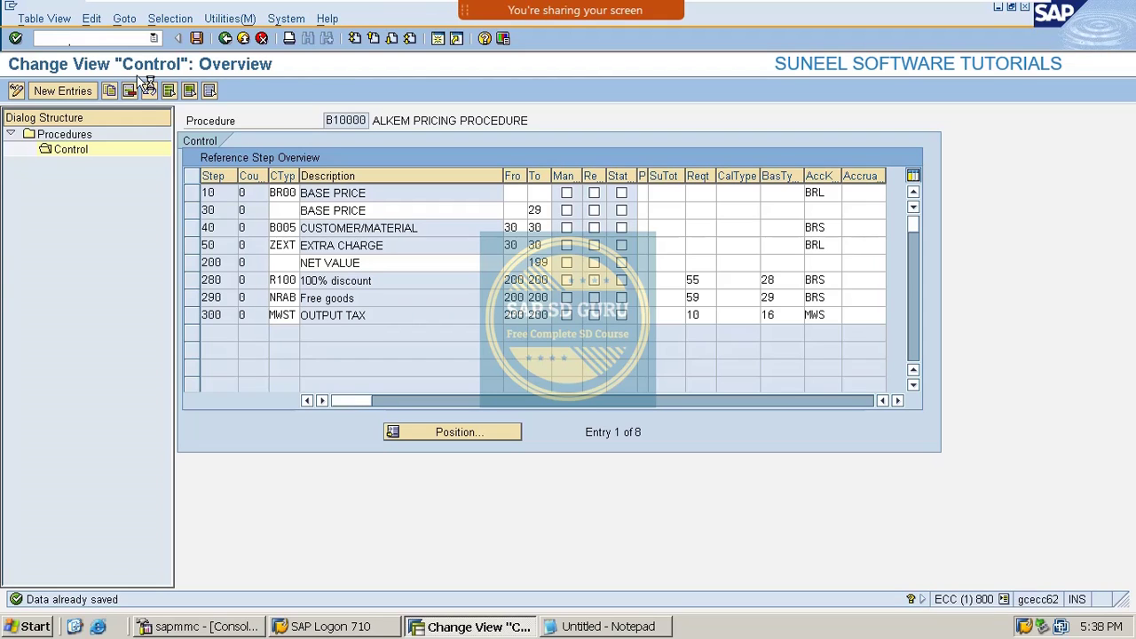
click(149, 89)
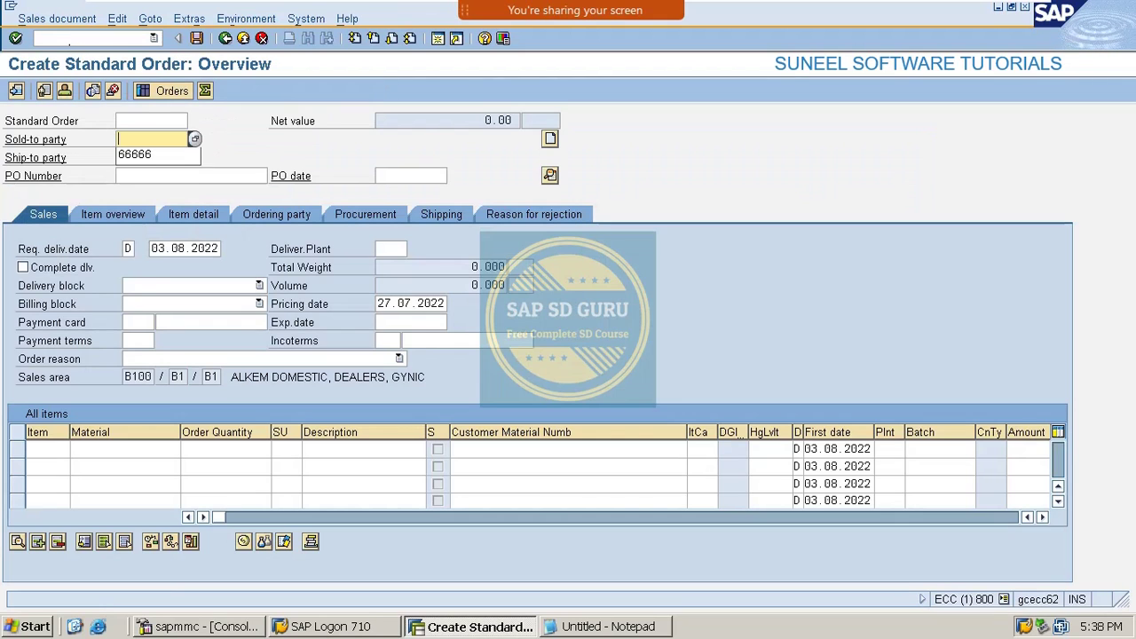
key(Down)
key(Return)
key(Return)
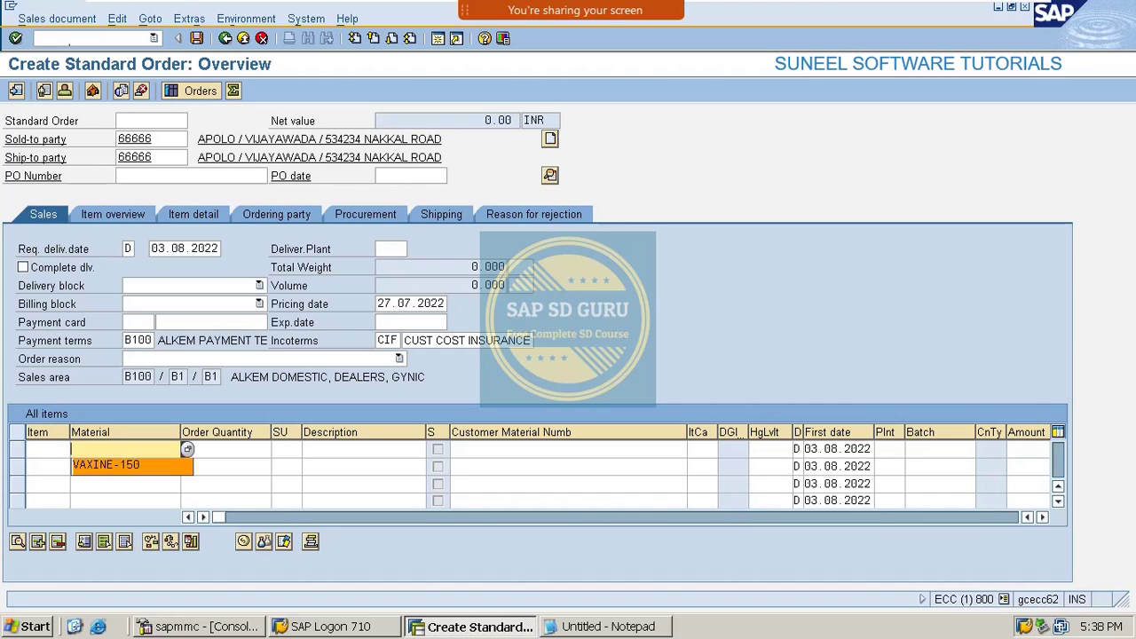
Add material VAXINE-150 with an order quantity of 1 to the standard order
key(Down)
key(Return)
key(Tab)
text(1)
key(Return)
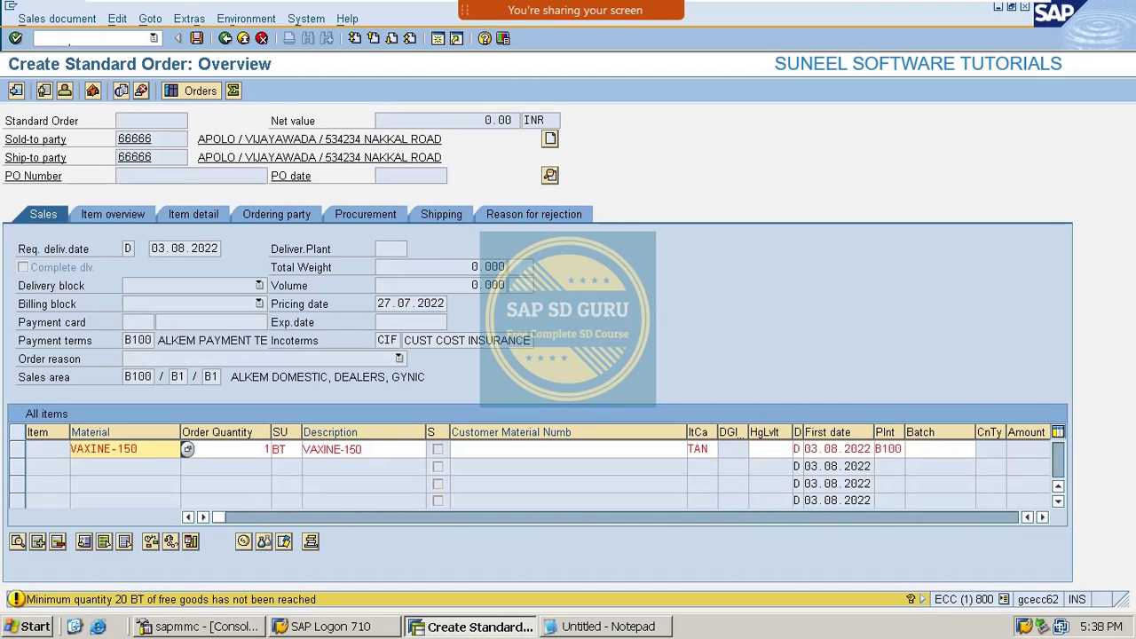
key(Return)
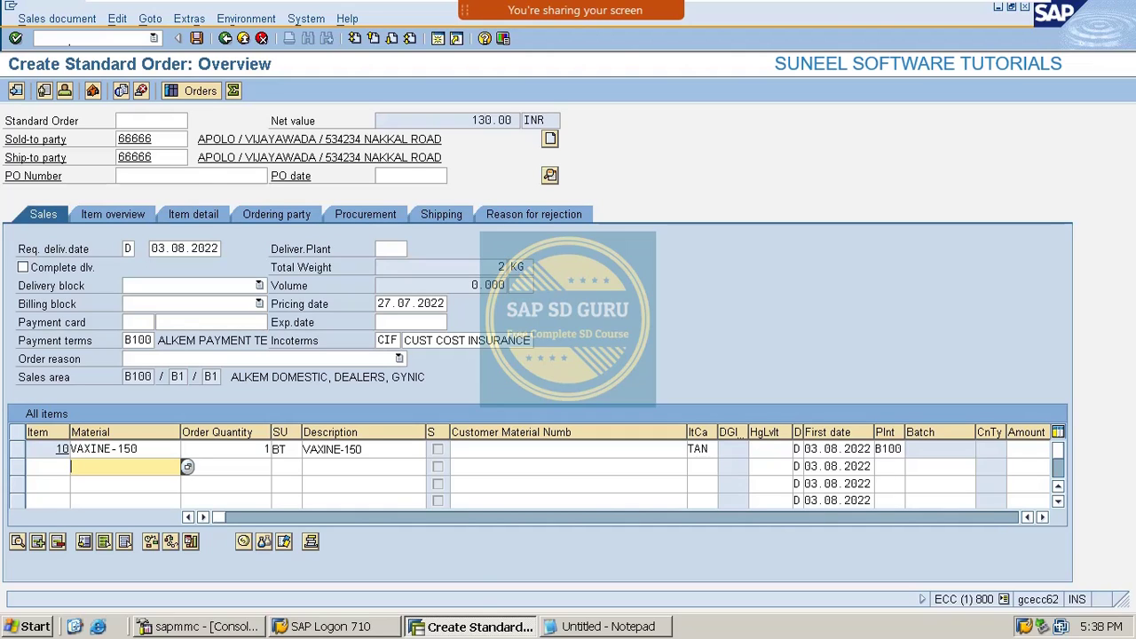
Examine the order's net value and the EXTRA CHARGE line in the pricing conditions of the VAXINE-150 item
double_click(493, 119)
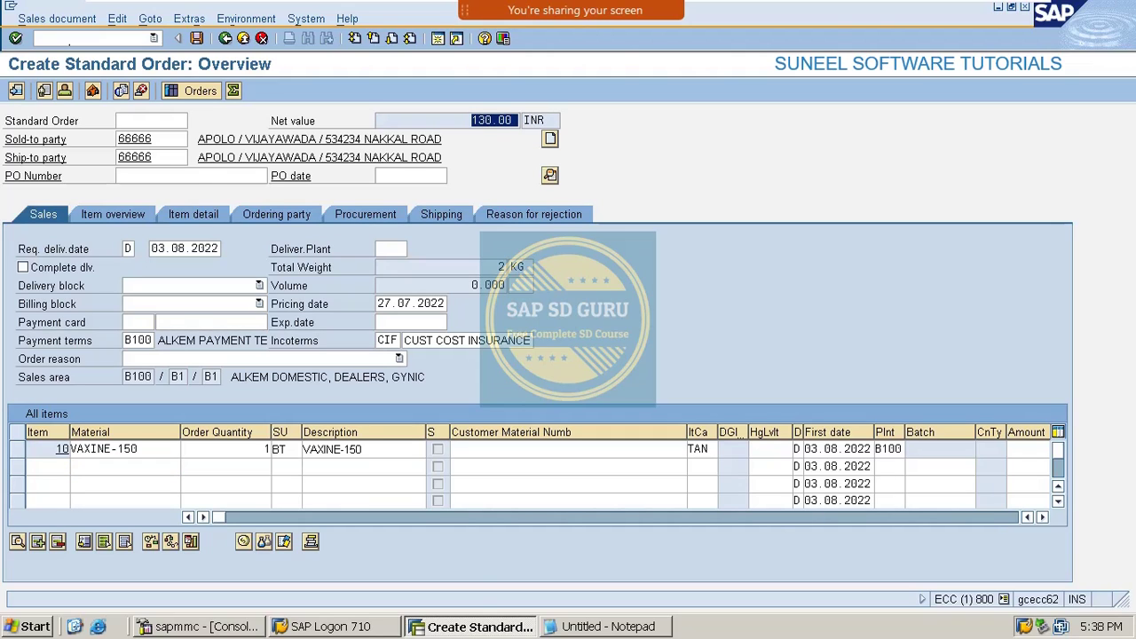
click(513, 120)
double_click(136, 448)
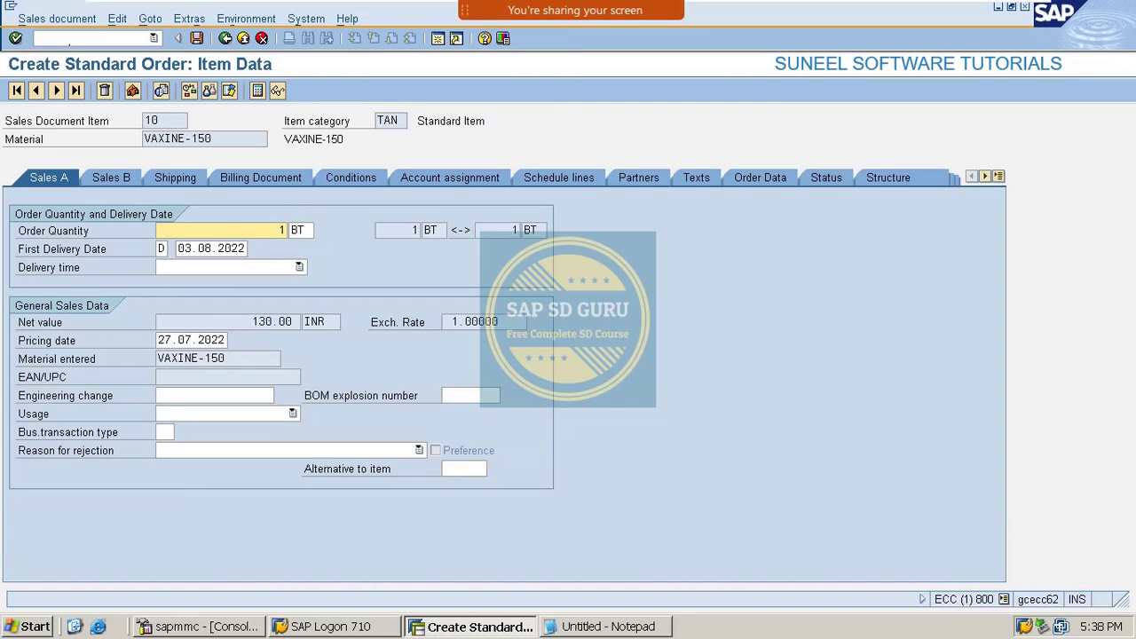
click(350, 178)
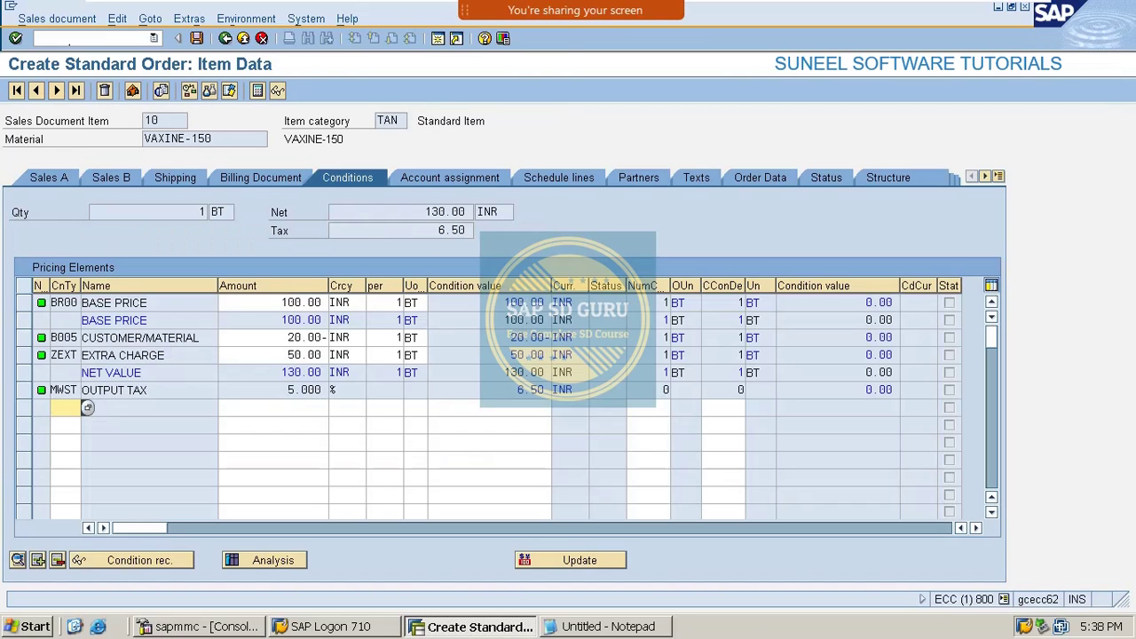
click(305, 355)
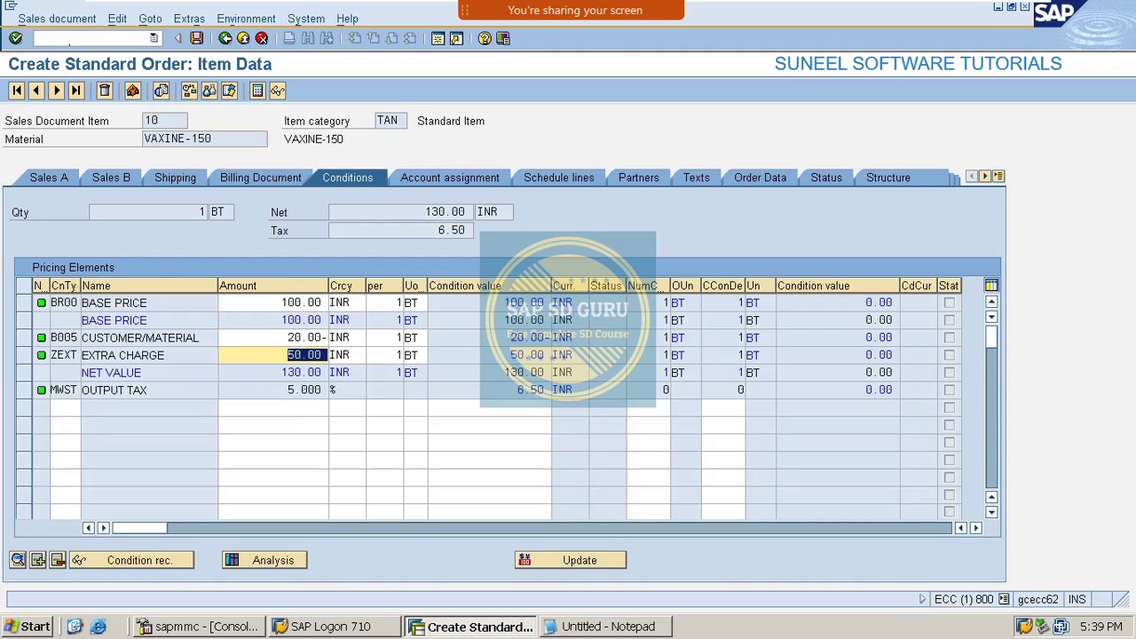
key(Return)
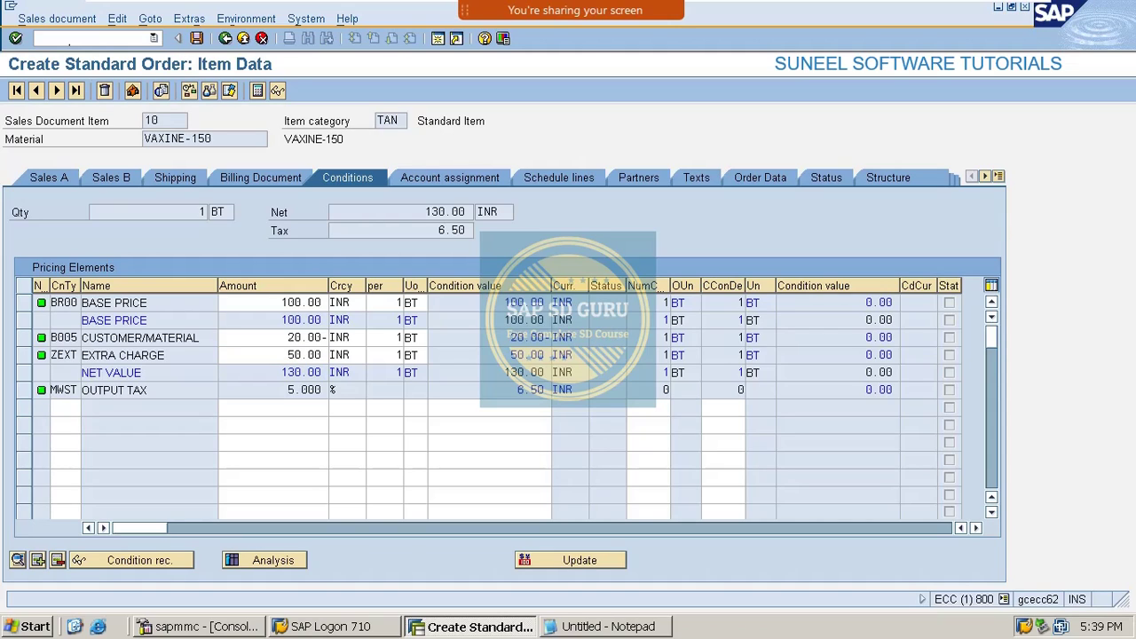
Start an invoice in VF01 for the delivery noted in Notepad and check the net value of the VAXINE-150 item
text(/nvf01)
key(Return)
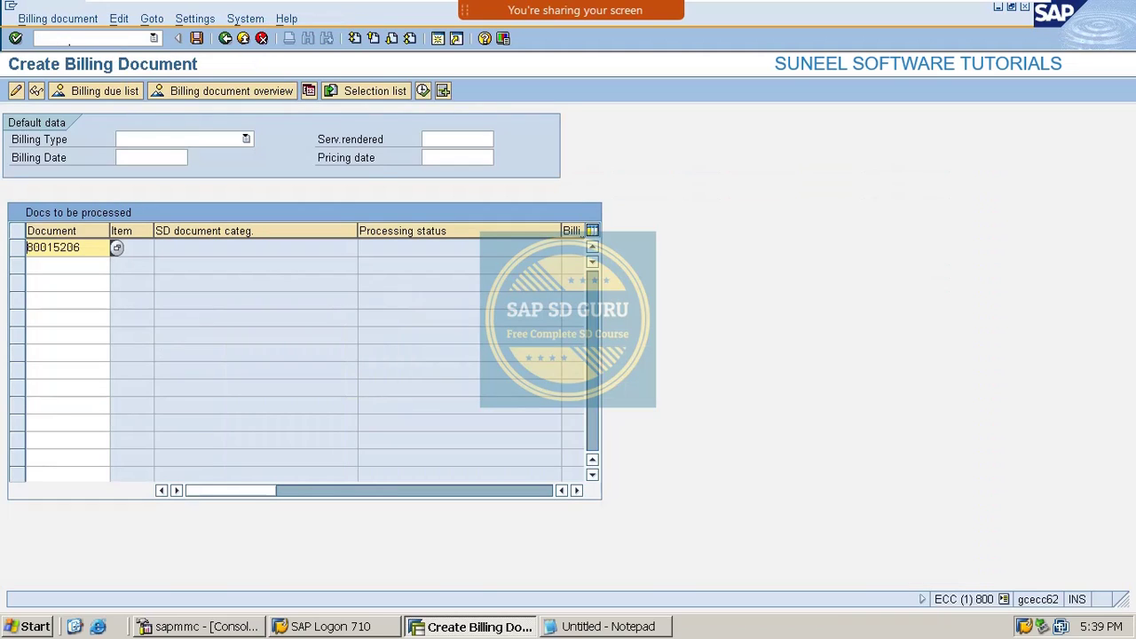
click(621, 626)
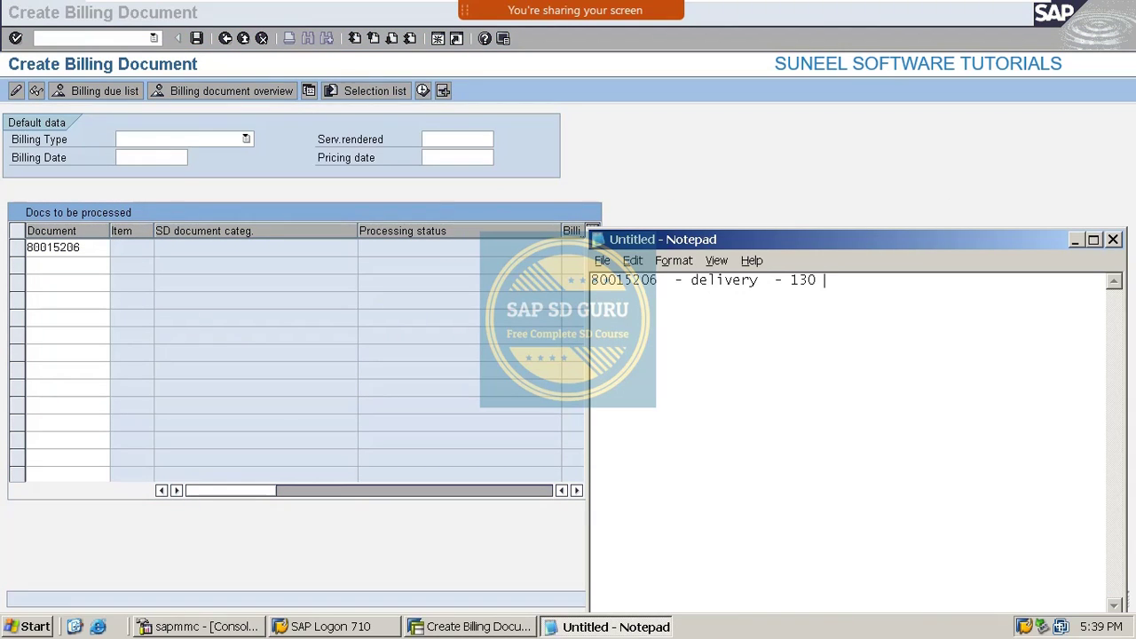
key(alt+Tab)
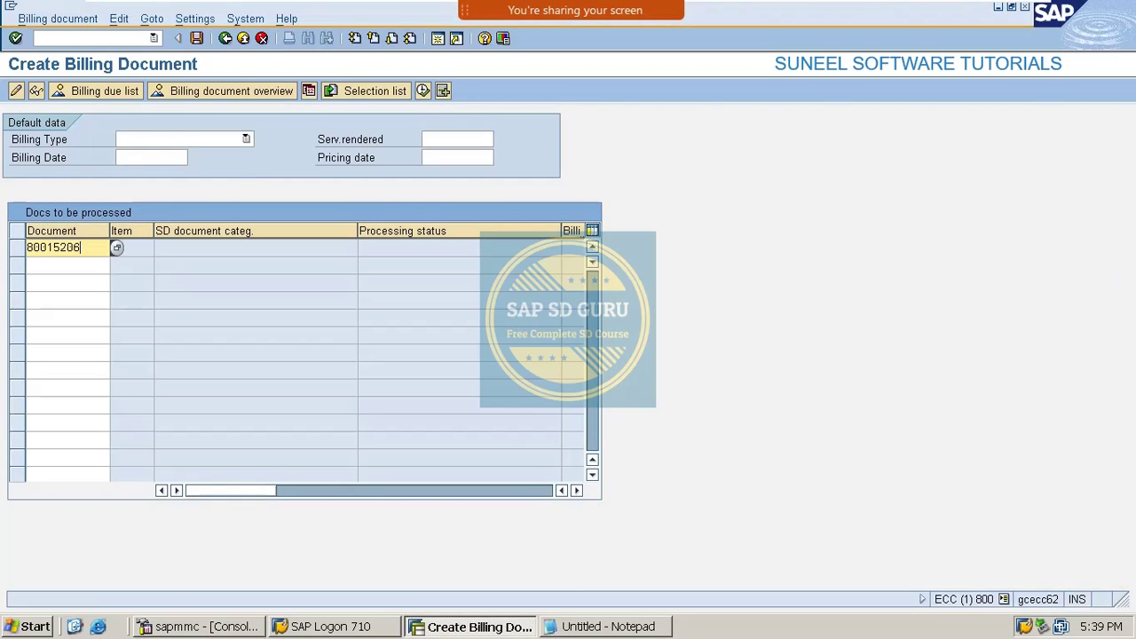
key(Return)
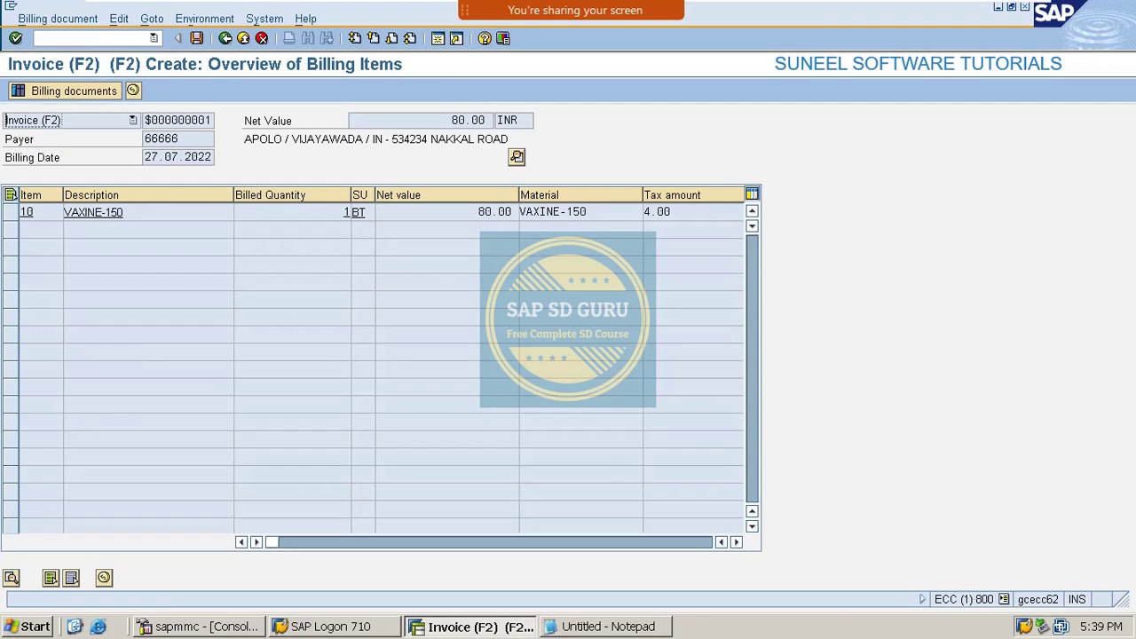
drag(478, 211, 515, 211)
Abandon the unsaved invoice, find condition type ZEXT with transaction V/06 and open its details
click(37, 38)
text(/nv/06)
key(Return)
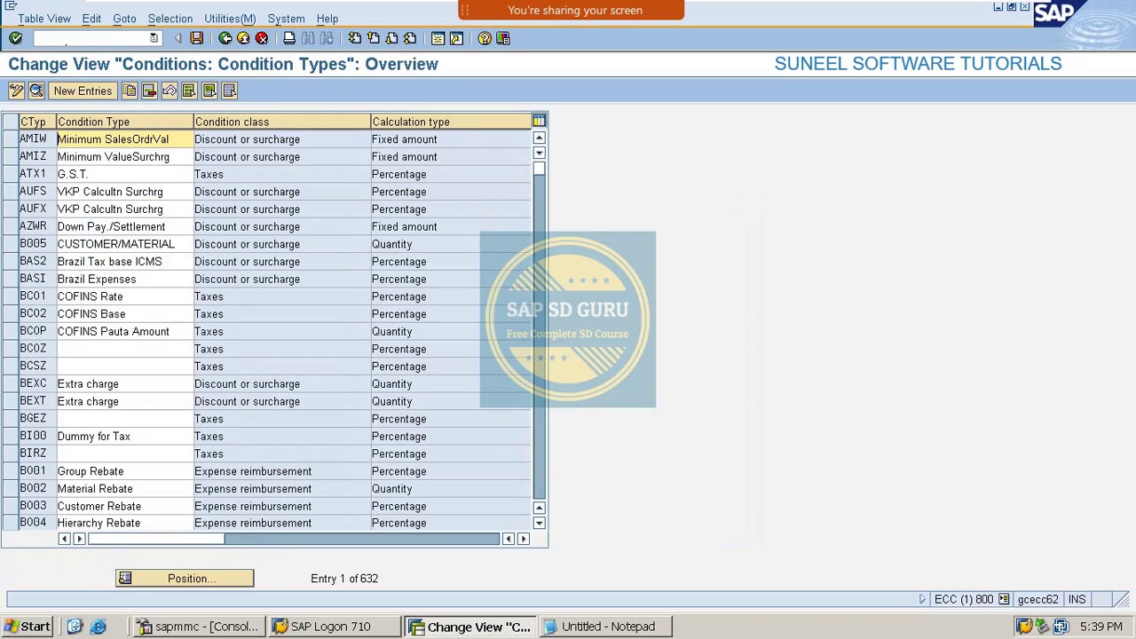
click(171, 580)
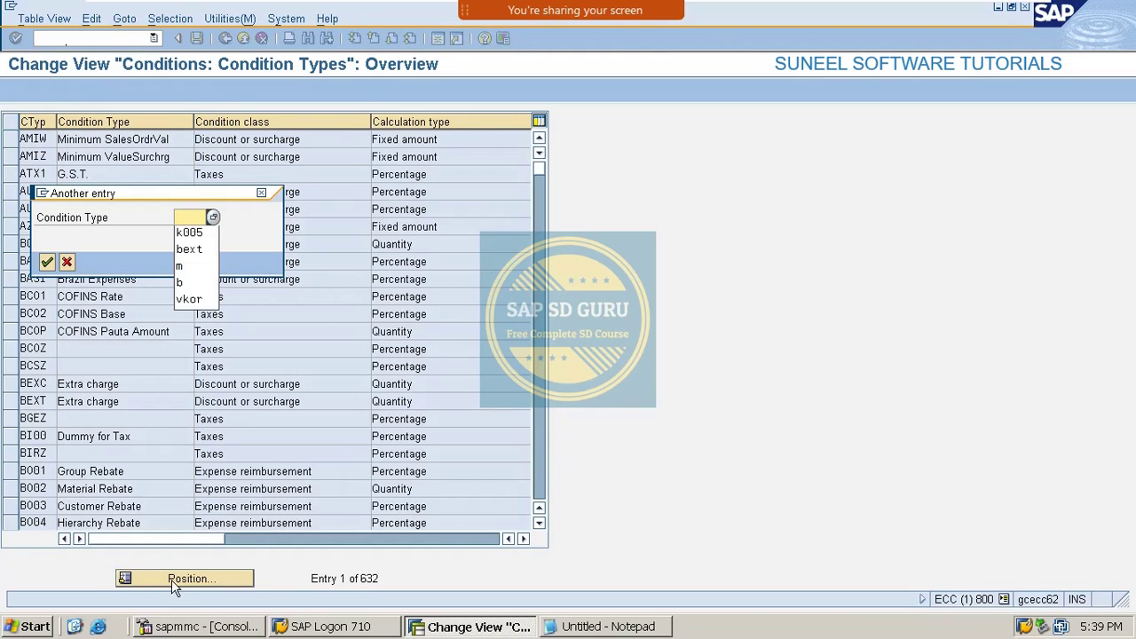
text(ZX)
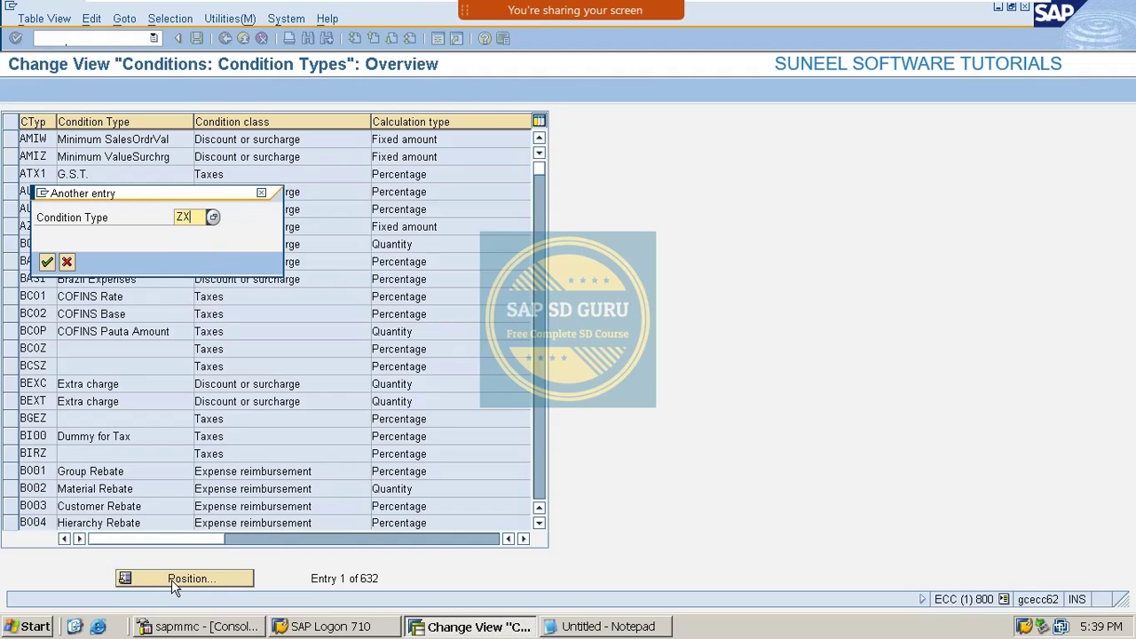
key(BackSpace)
text(EXT)
key(Return)
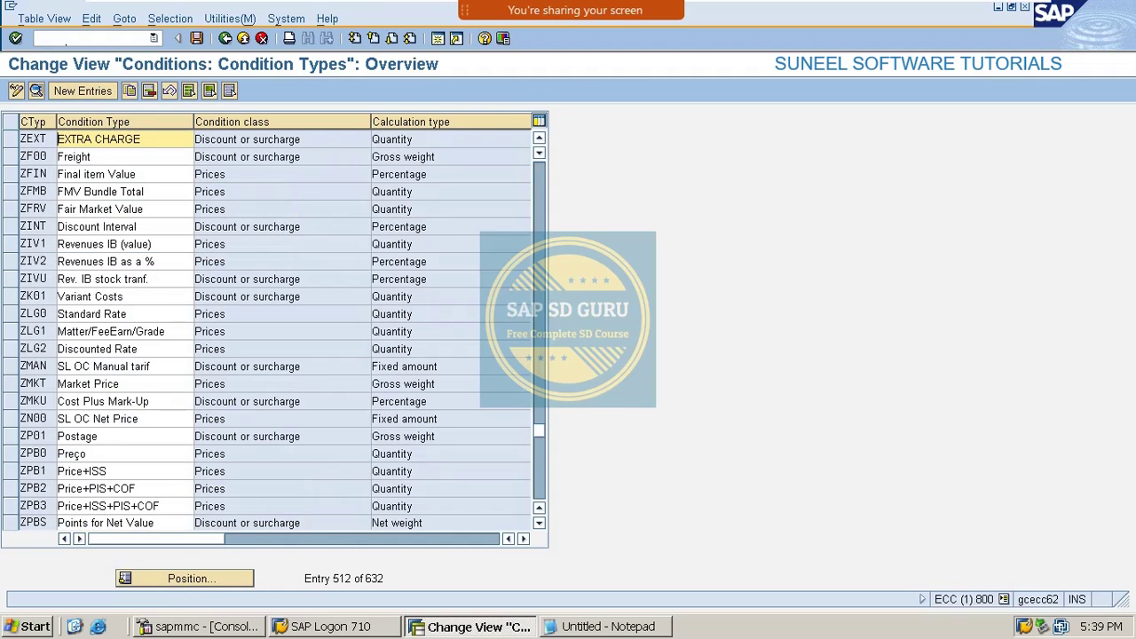
key(ctrl+shift+F2)
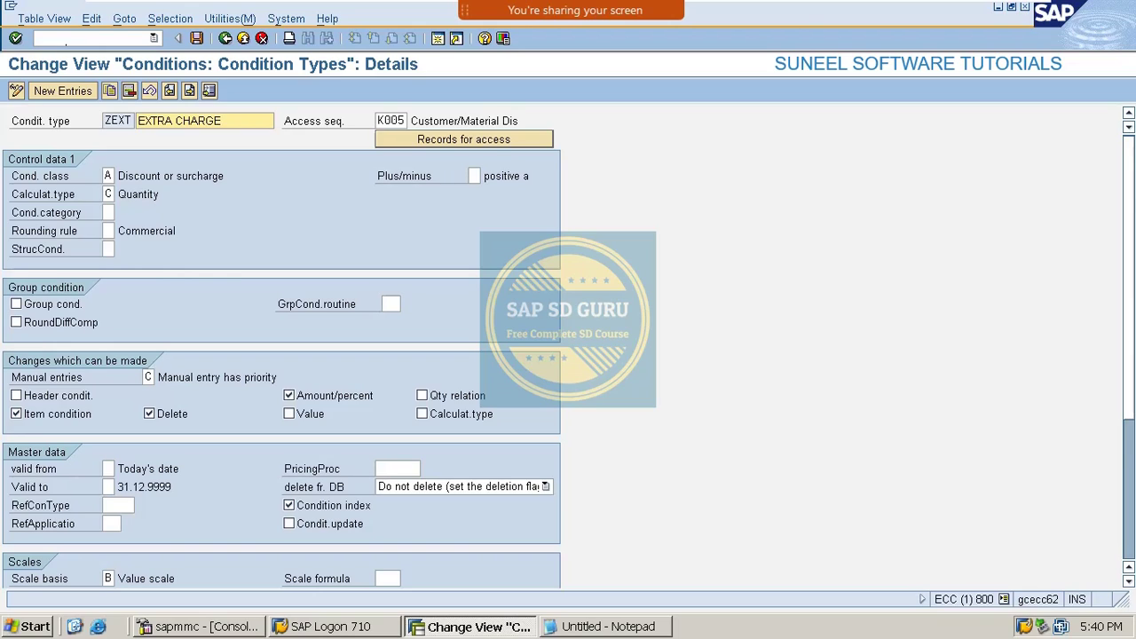
Set the condition category of ZEXT to L (Generally new when copying) and save the condition type
click(107, 212)
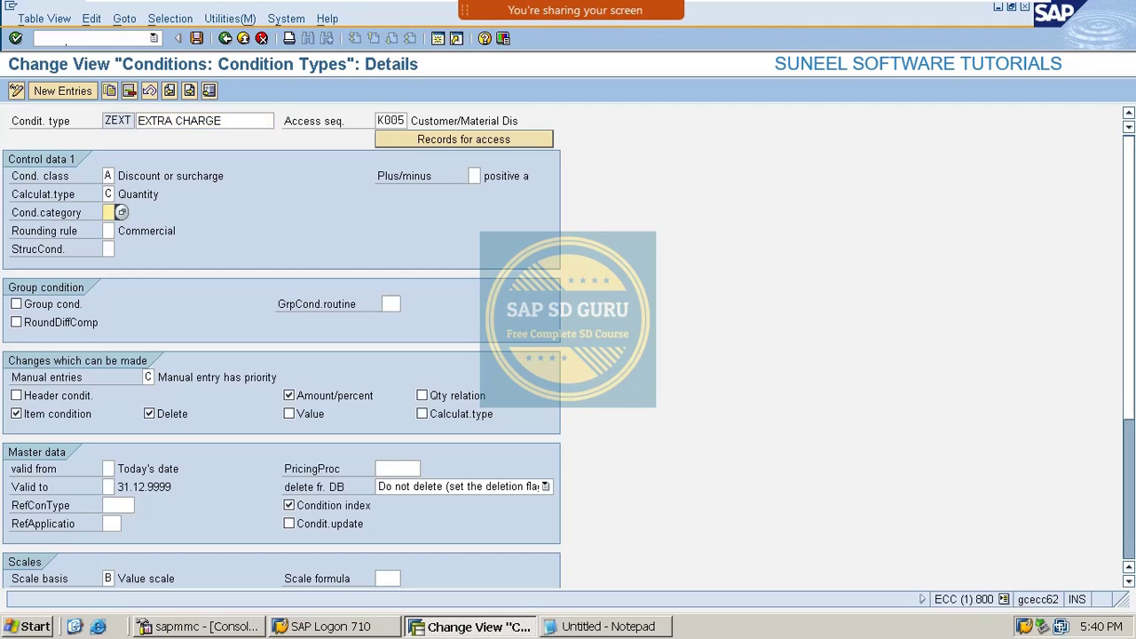
key(F4)
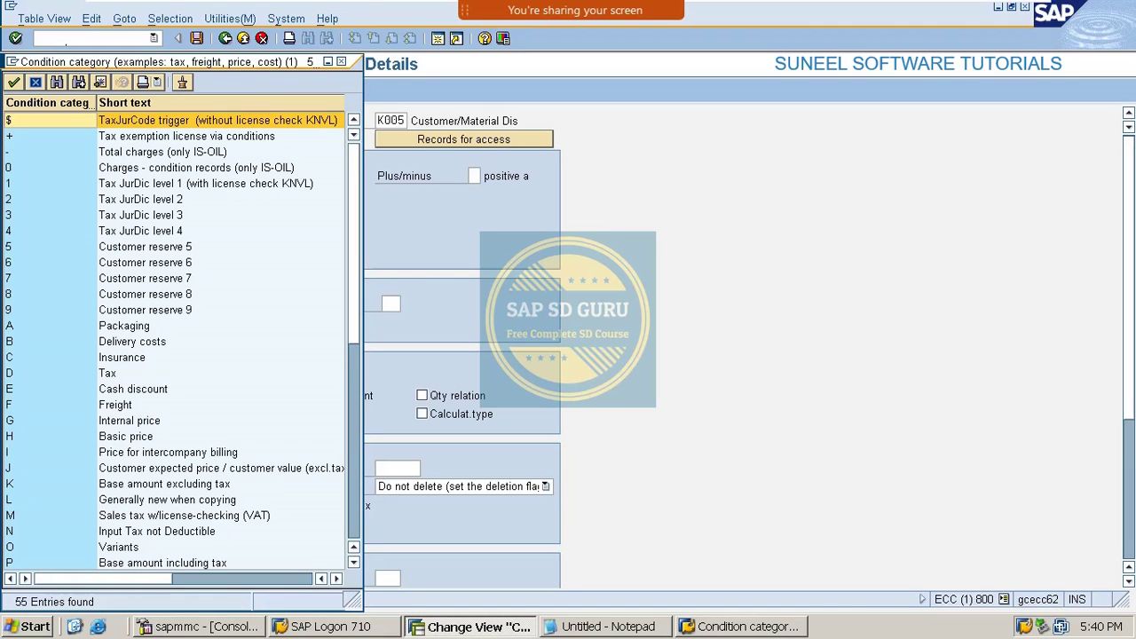
click(167, 499)
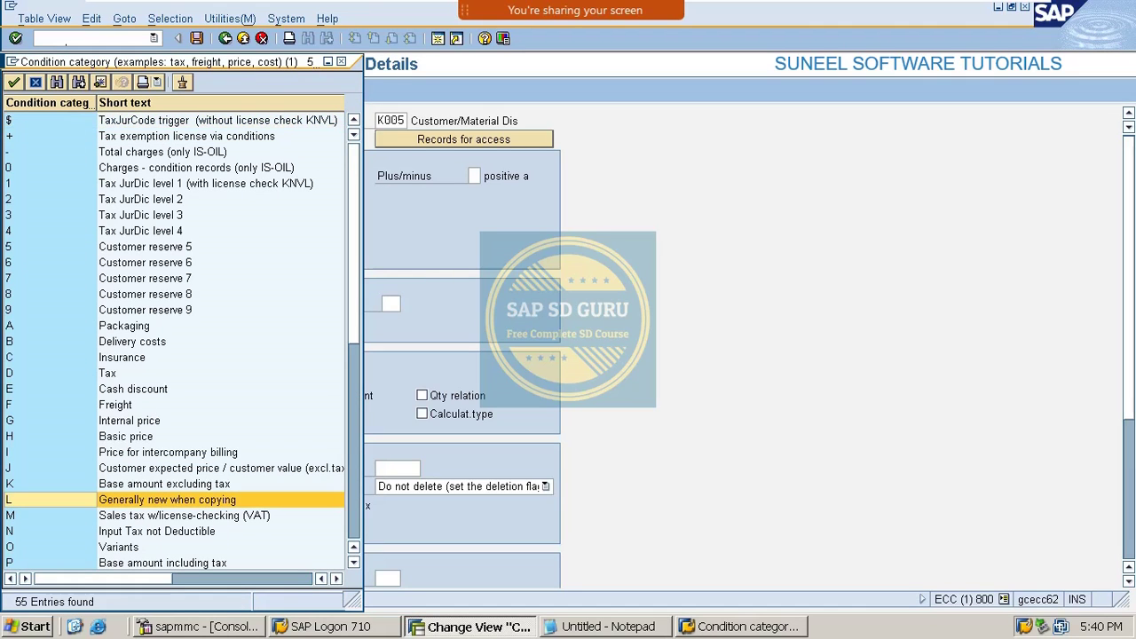
drag(168, 61, 751, 67)
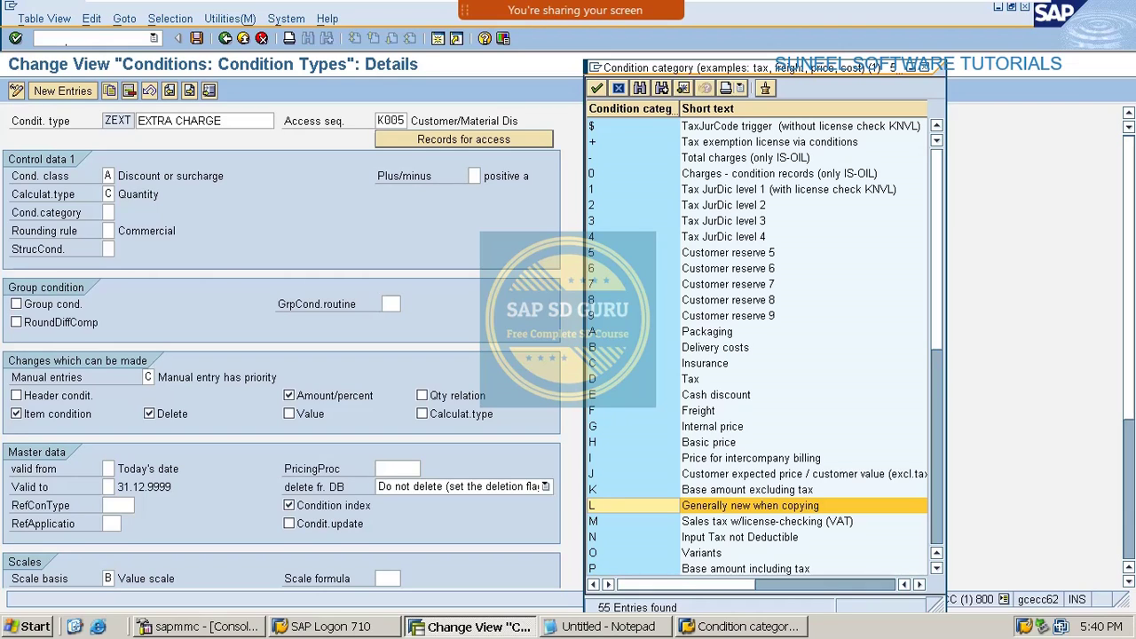
key(Return)
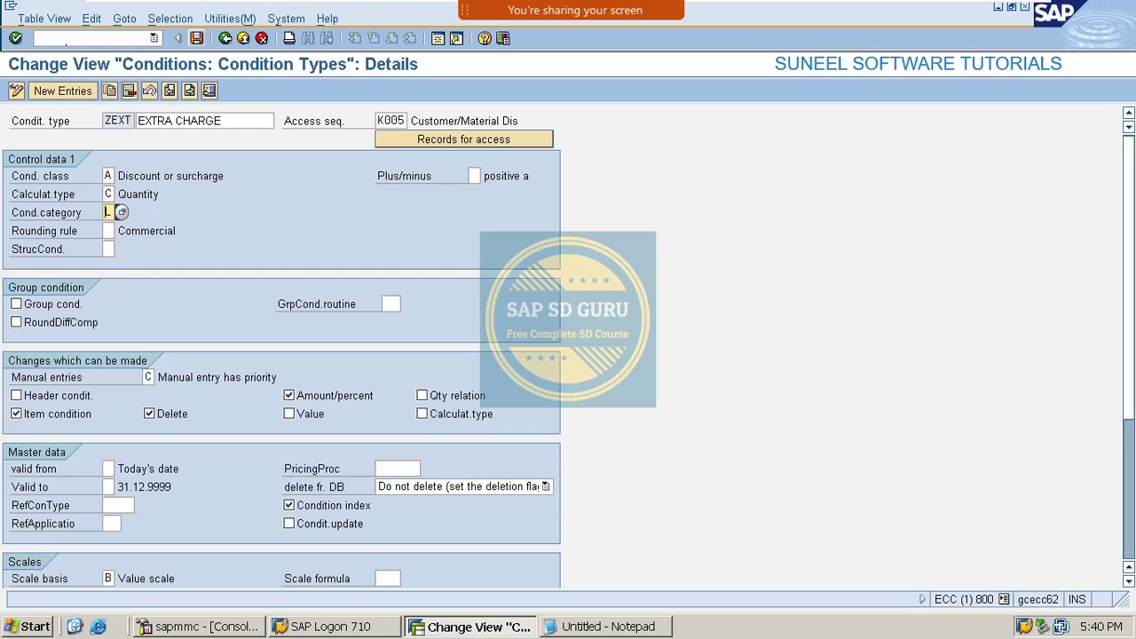
key(ctrl+s)
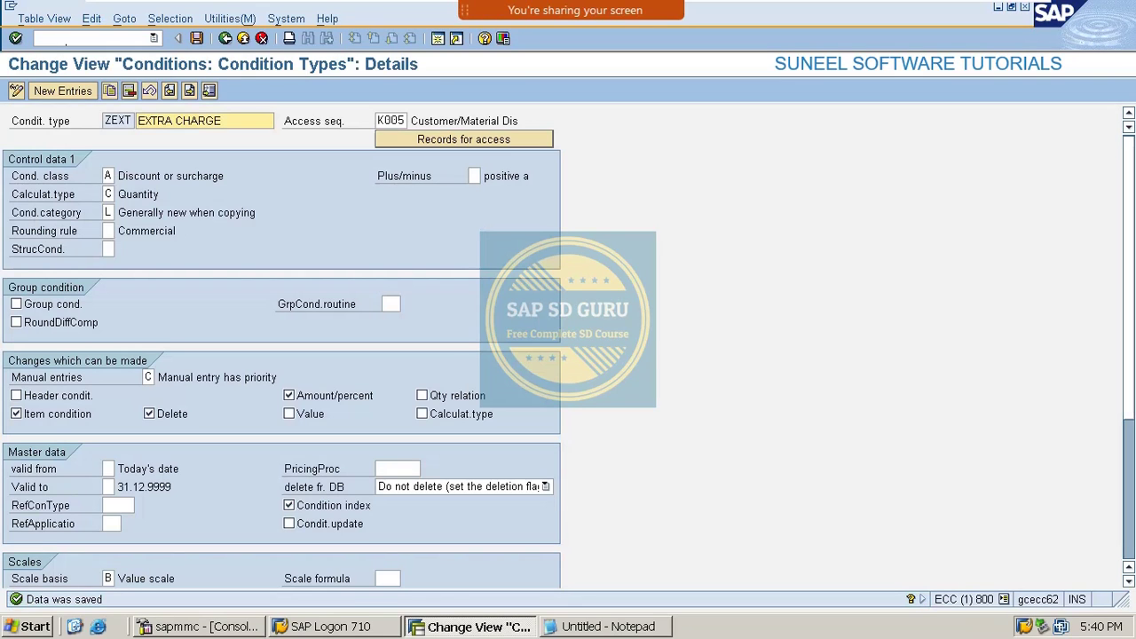
Create the invoice for the delivery noted in Notepad with VF01, check its net value, and save it
click(65, 40)
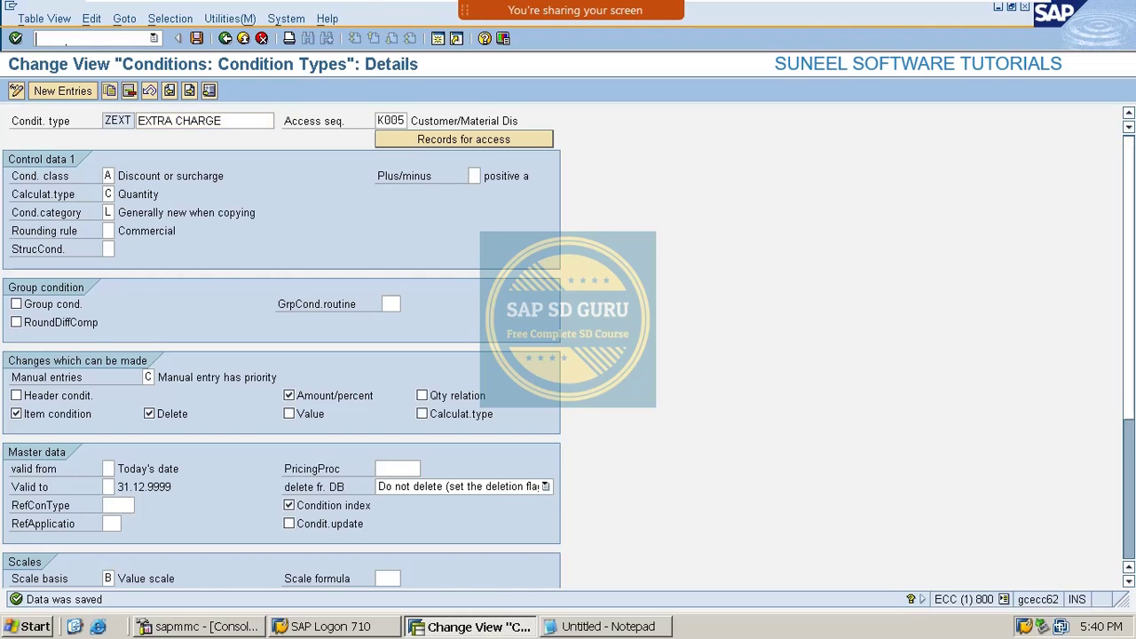
text(/nvf01)
key(Return)
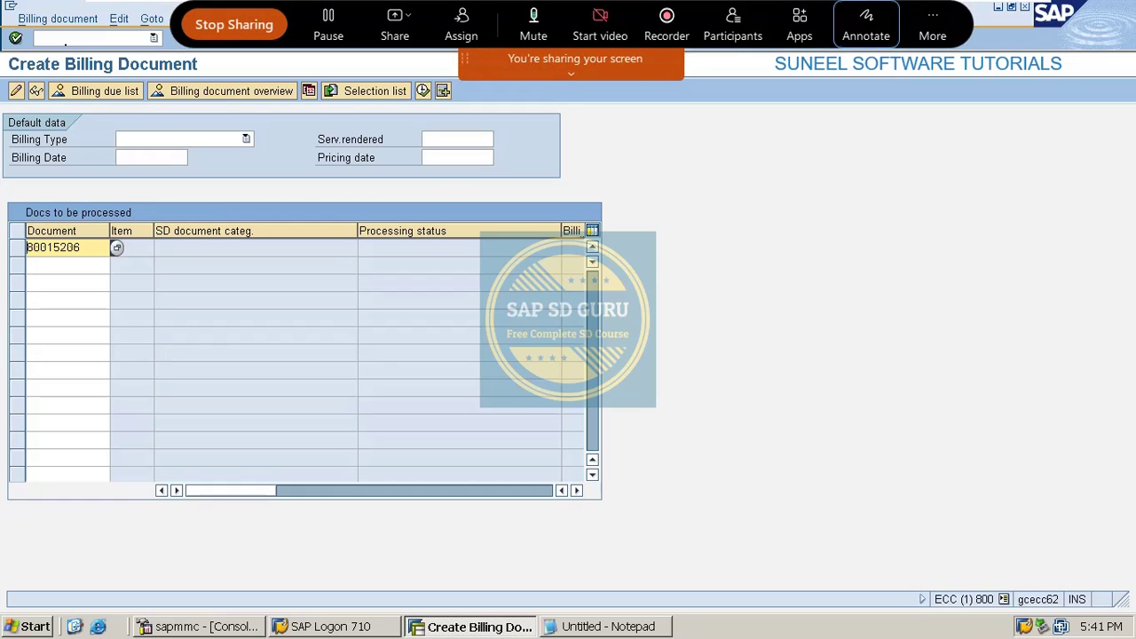
key(alt+Tab)
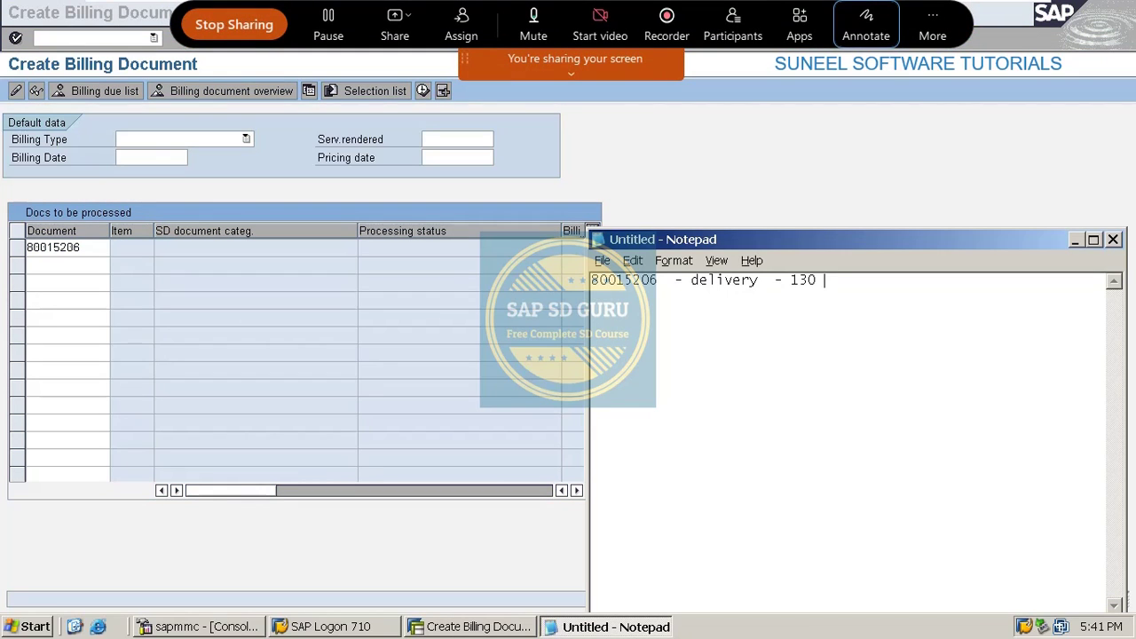
drag(658, 280, 591, 279)
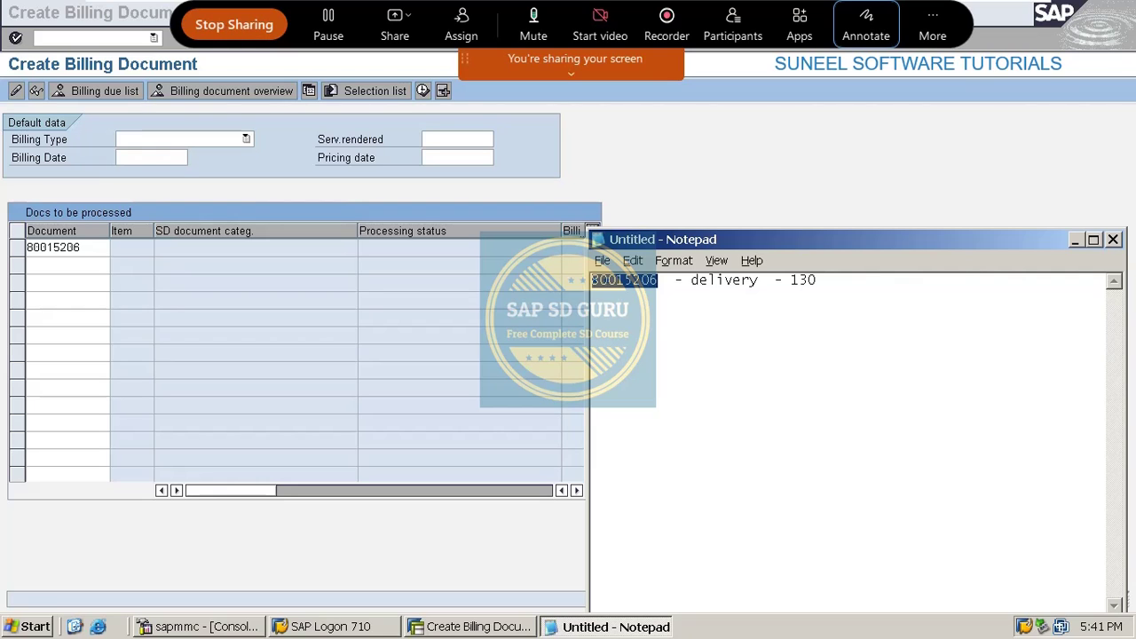
key(alt+Tab)
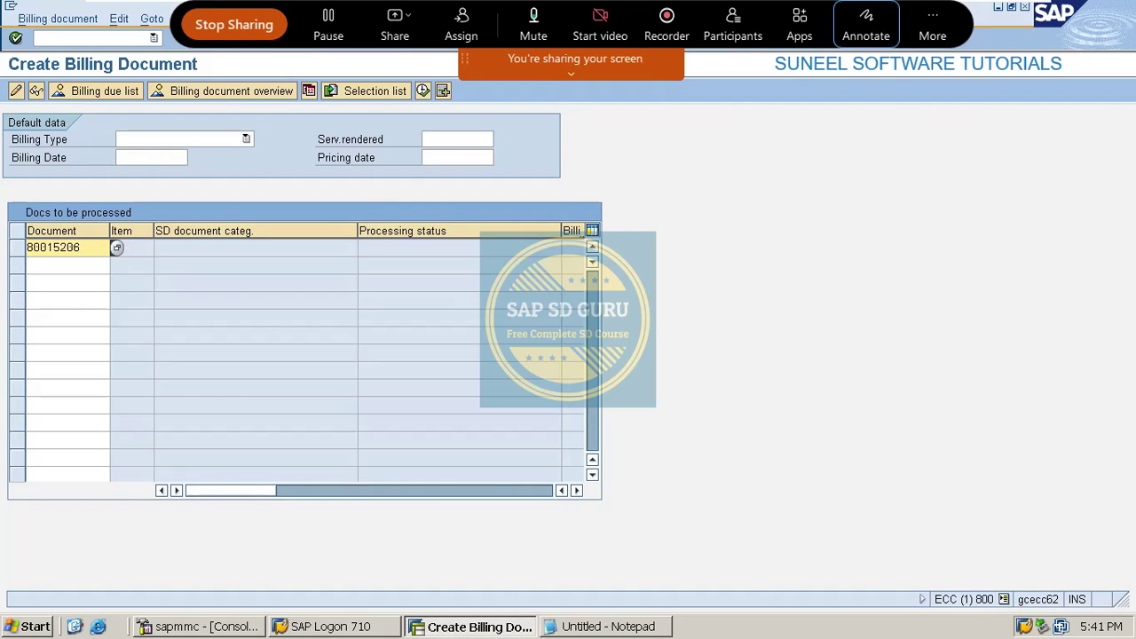
key(Return)
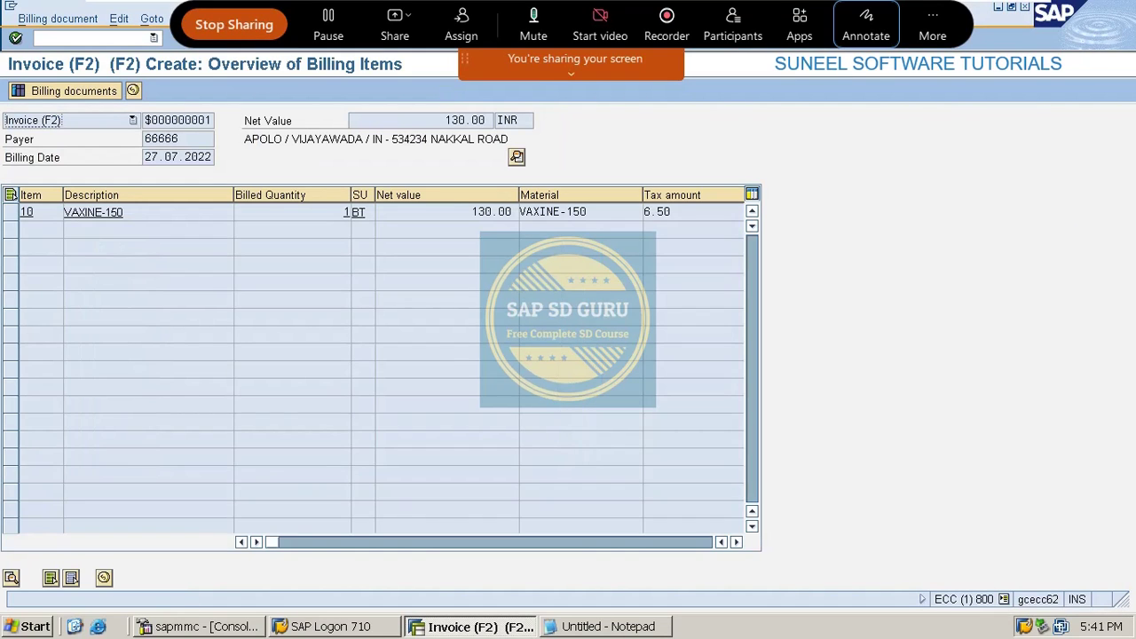
drag(445, 120, 491, 120)
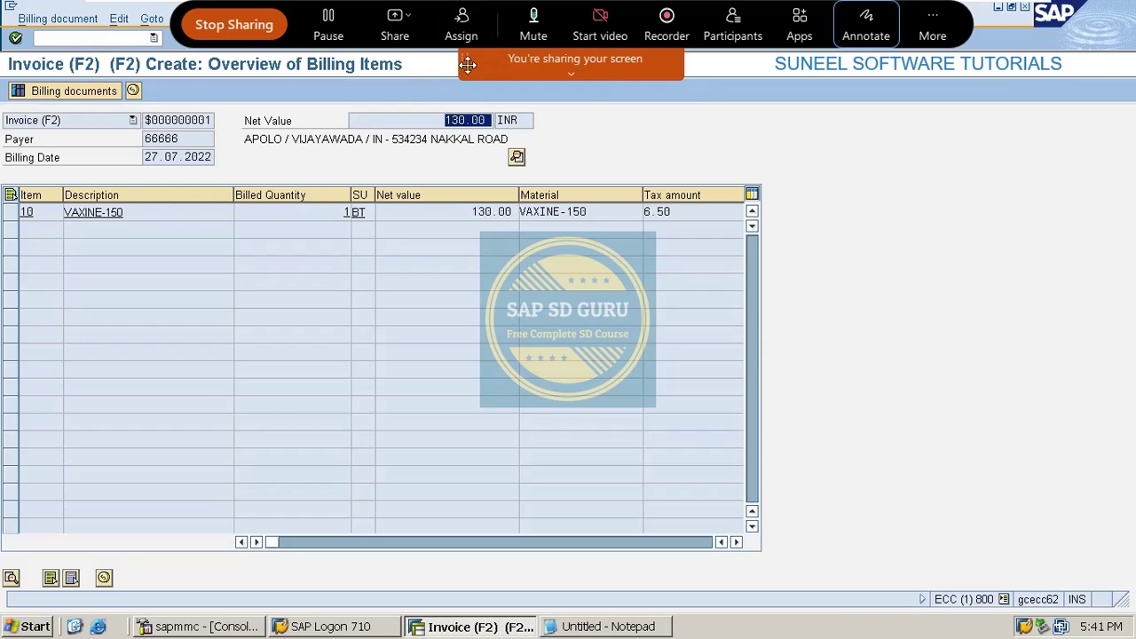
drag(466, 64, 1111, 4)
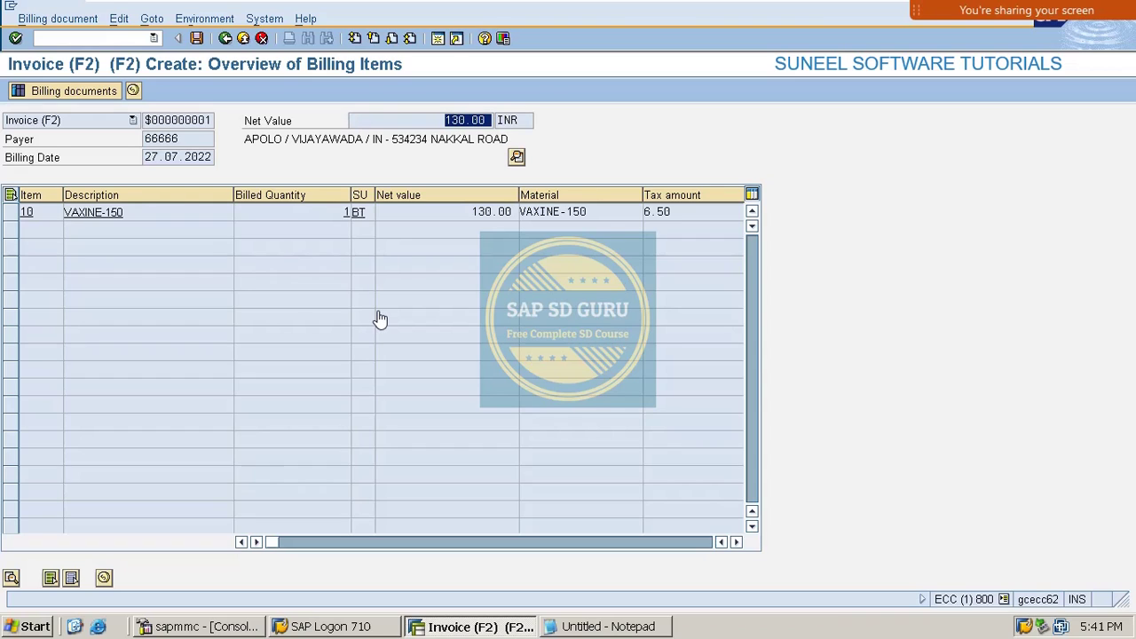
click(197, 39)
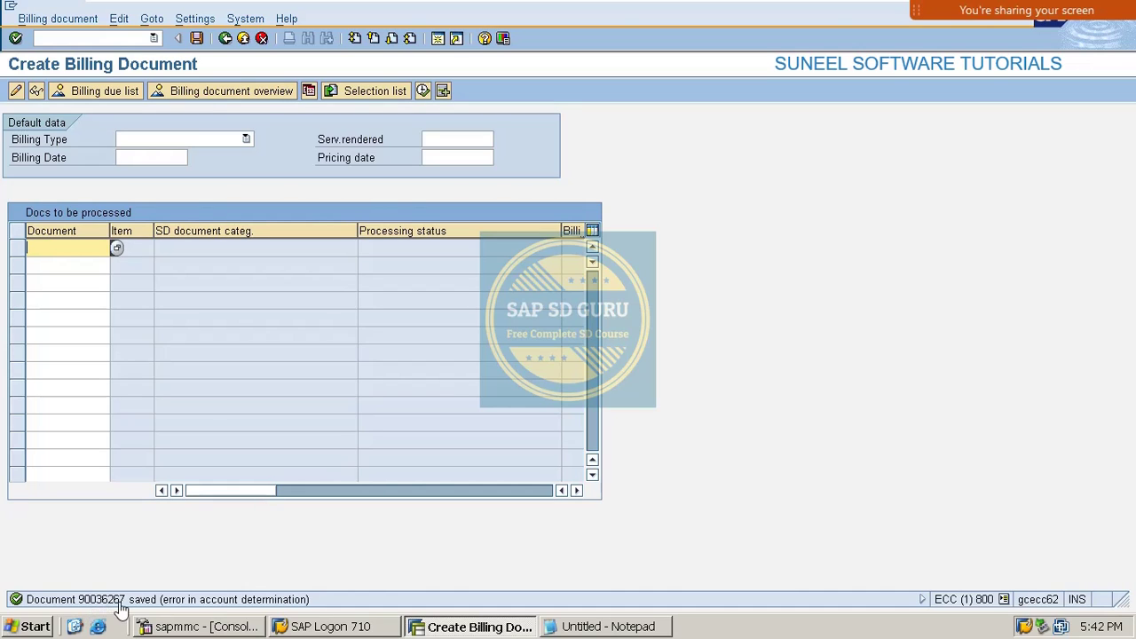
click(111, 41)
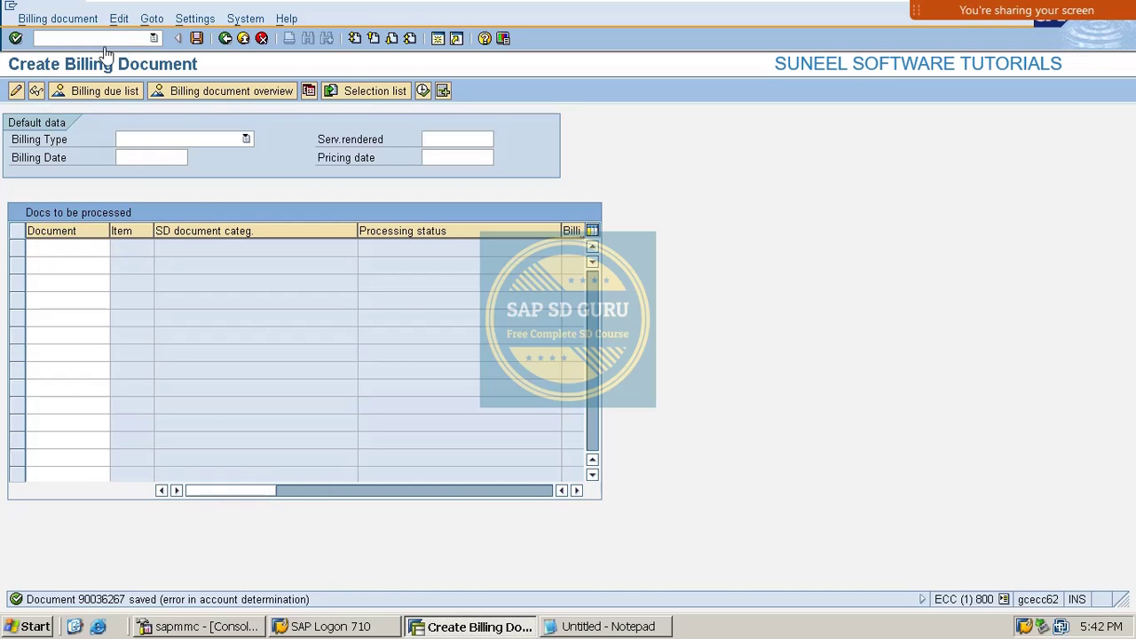
text(vf03)
key(Return)
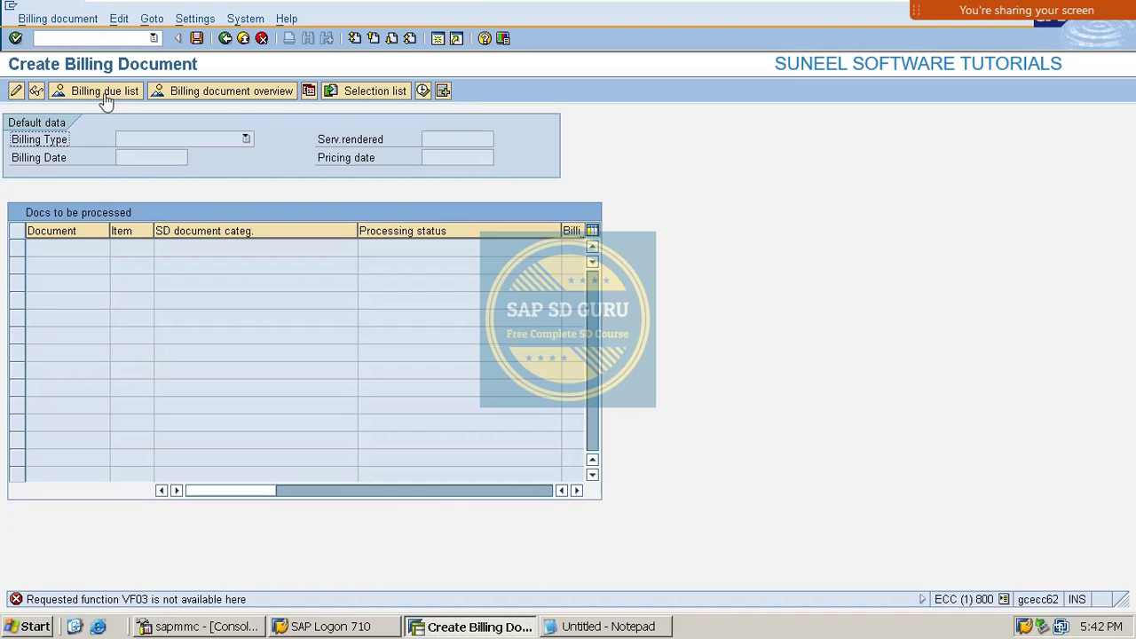
click(117, 41)
text(vf03)
key(Return)
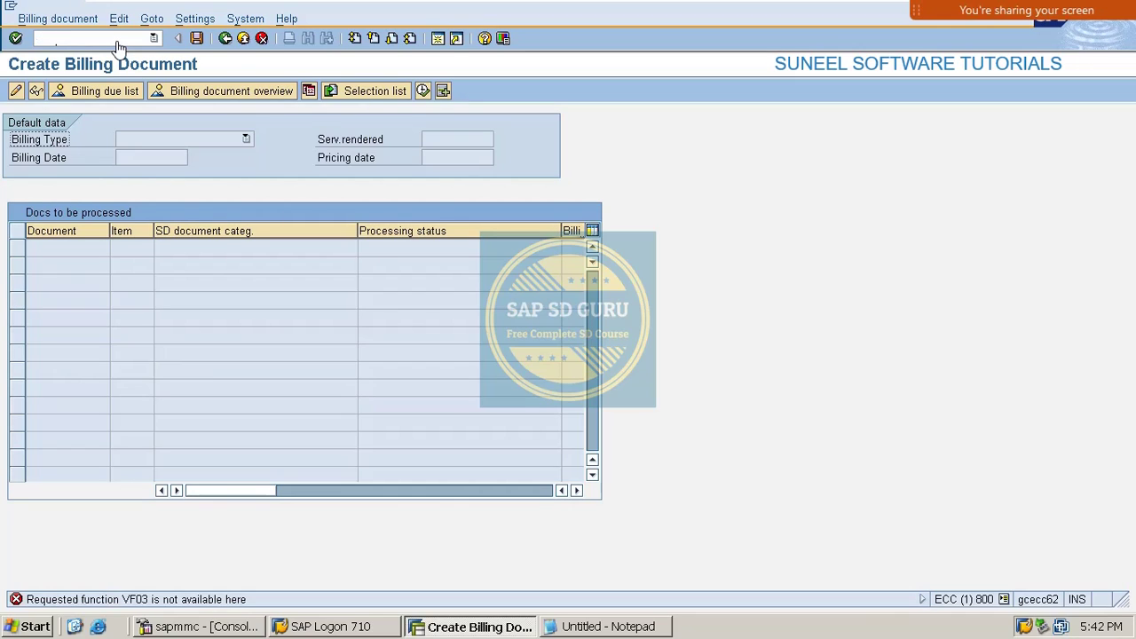
right_click(118, 42)
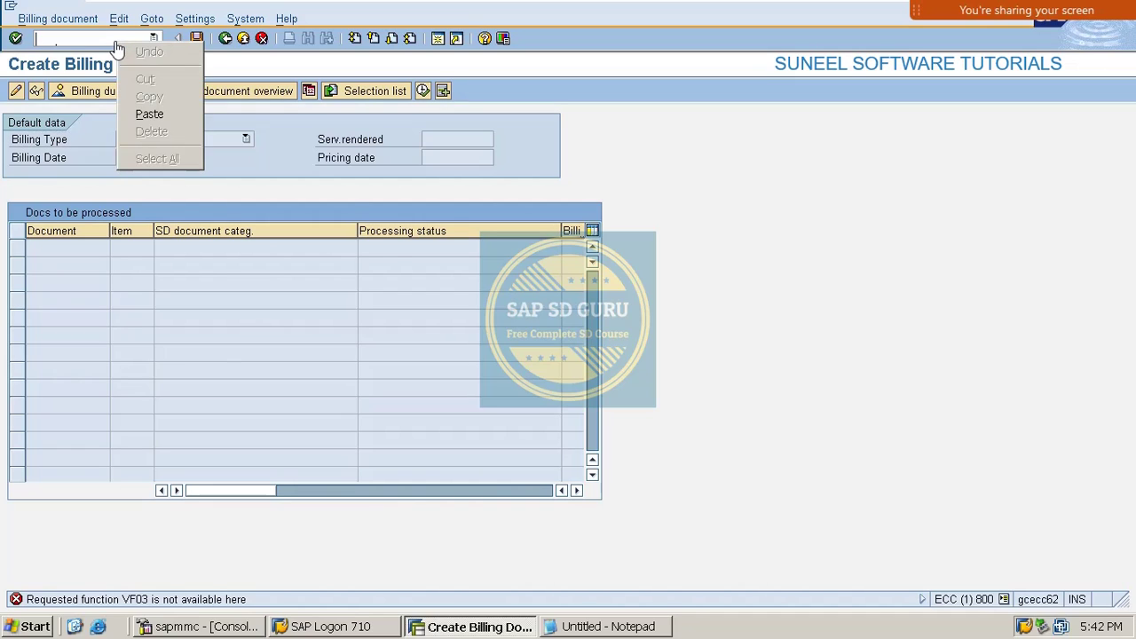
right_click(101, 42)
Display the saved invoice with transaction VF03
click(78, 42)
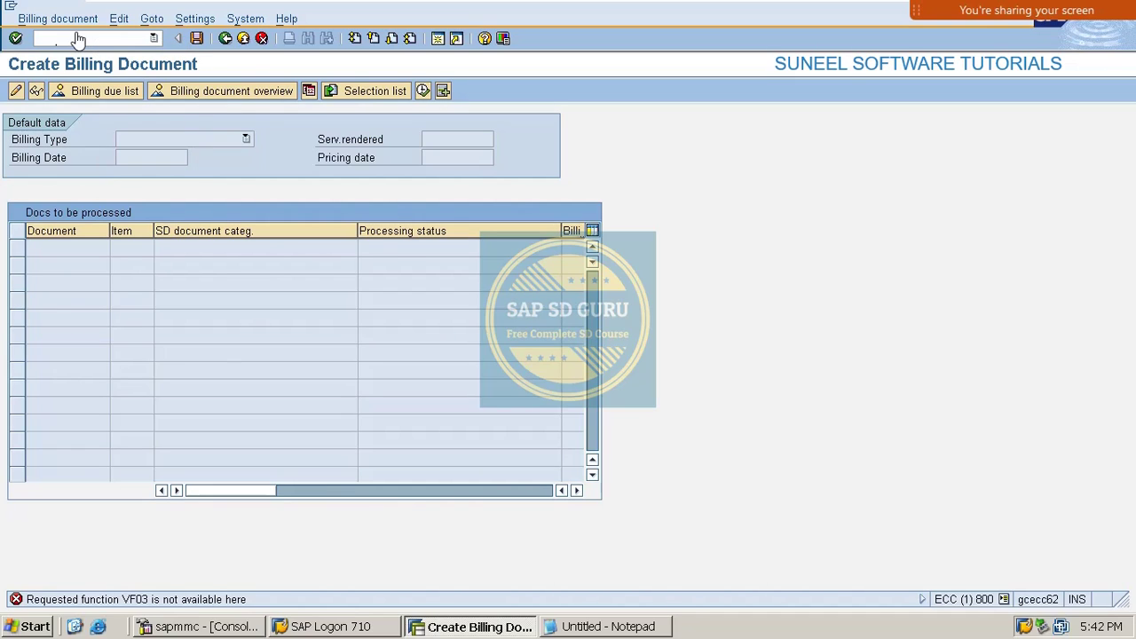
text(/nvf03)
key(Return)
key(Return)
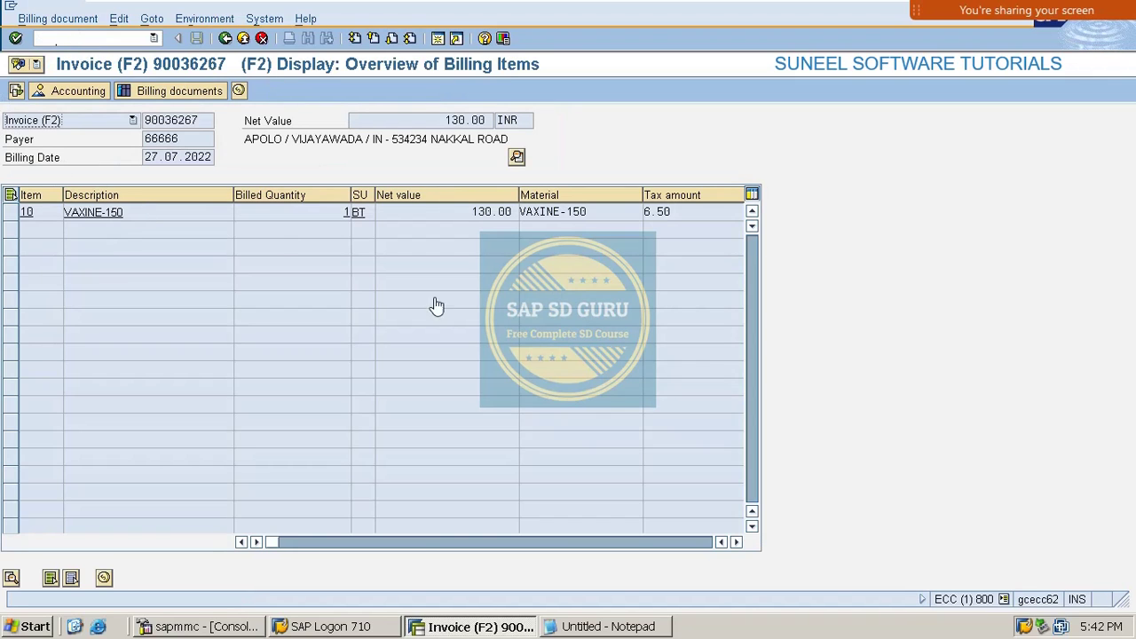
Examine the ZEXT extra charge amount in the pricing conditions of the invoice's VAXINE-150 item, and return to the item overview
click(459, 216)
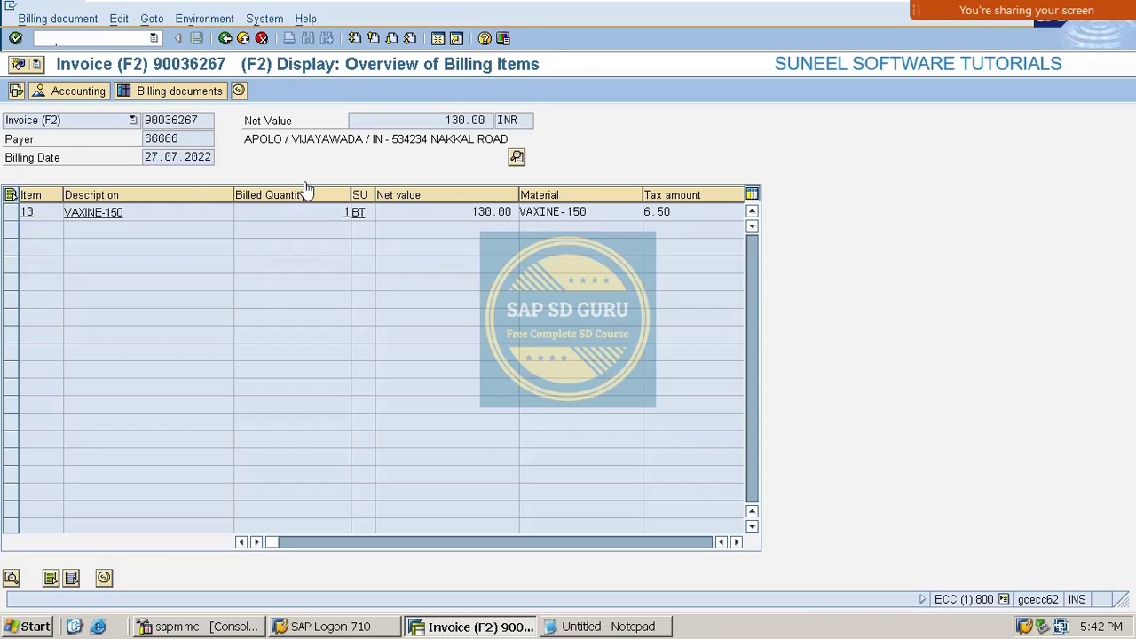
key(F2)
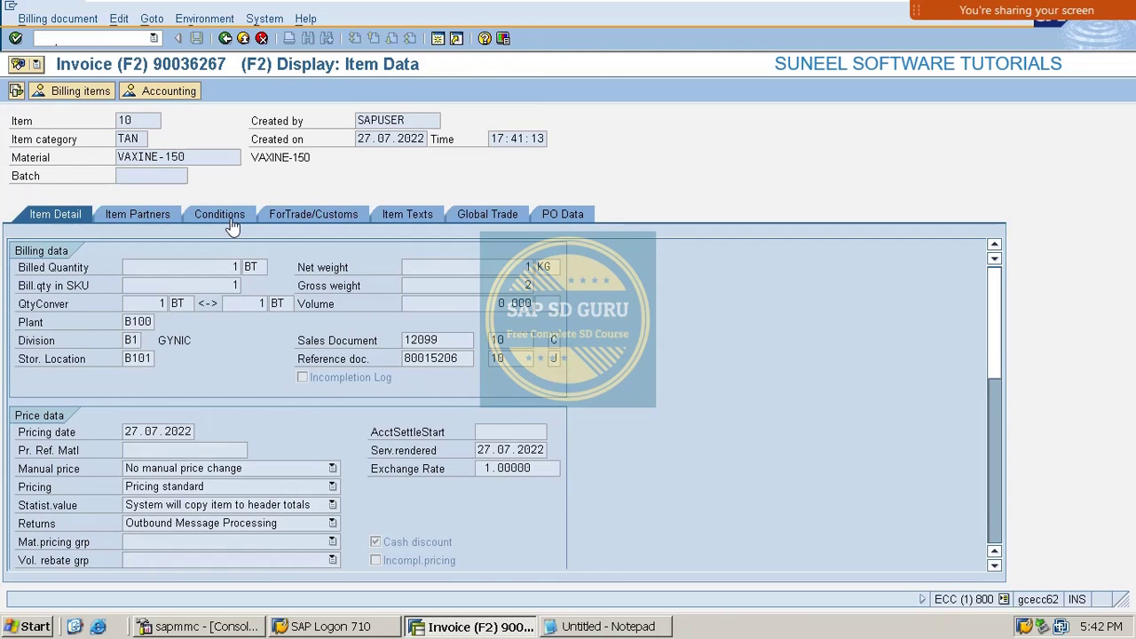
click(224, 217)
click(56, 395)
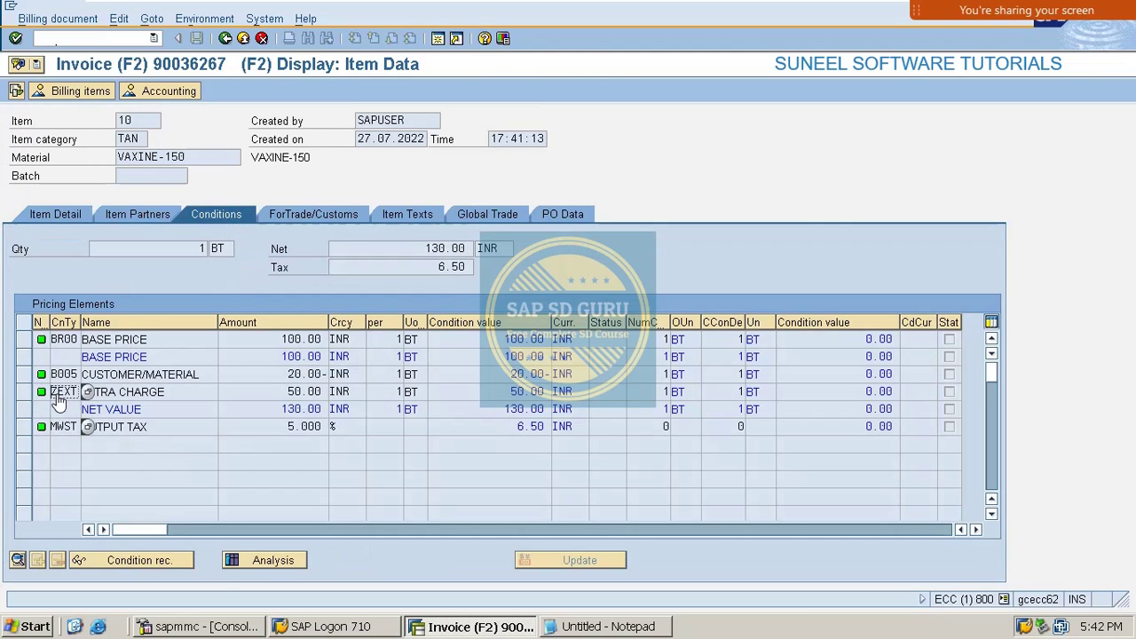
click(267, 391)
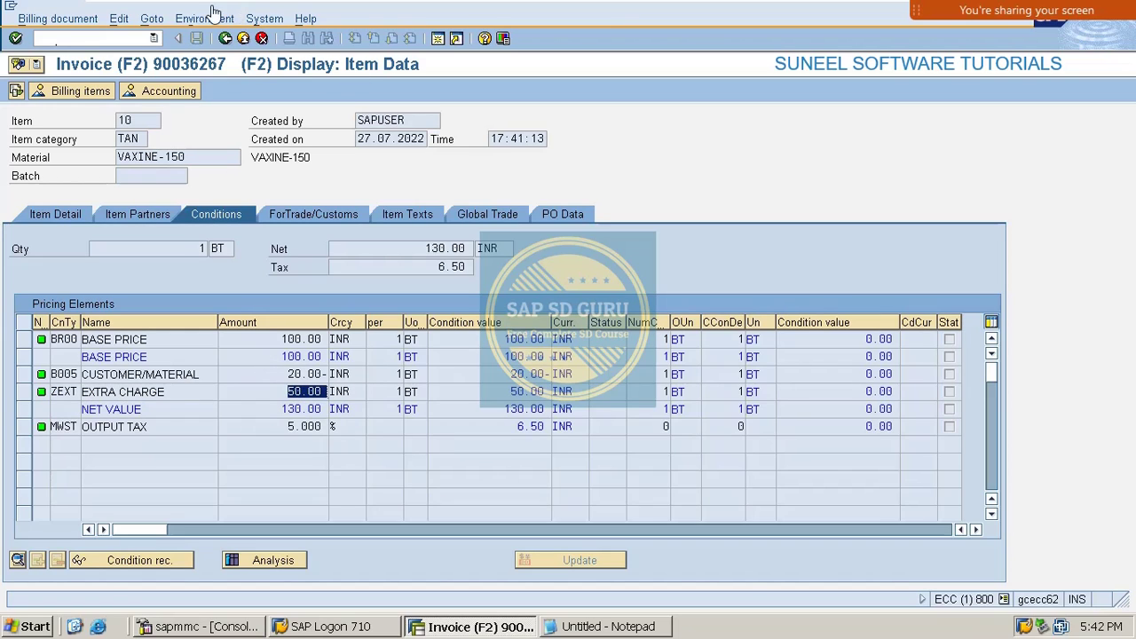
click(225, 38)
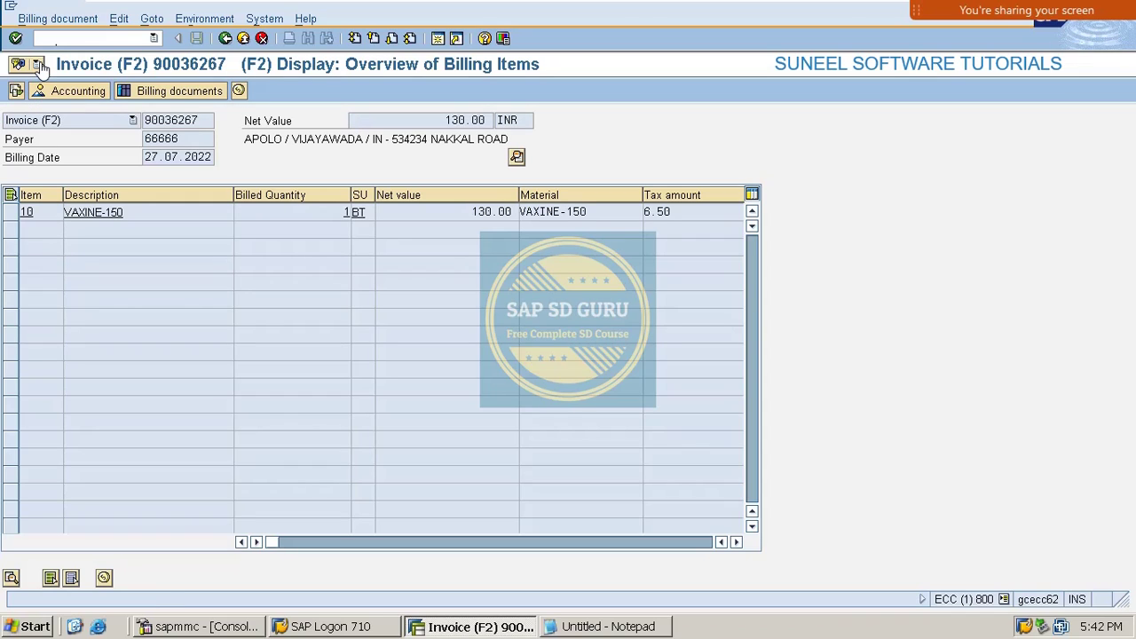
Display the standard order from the invoice's document flow and check its net value and header data
click(17, 90)
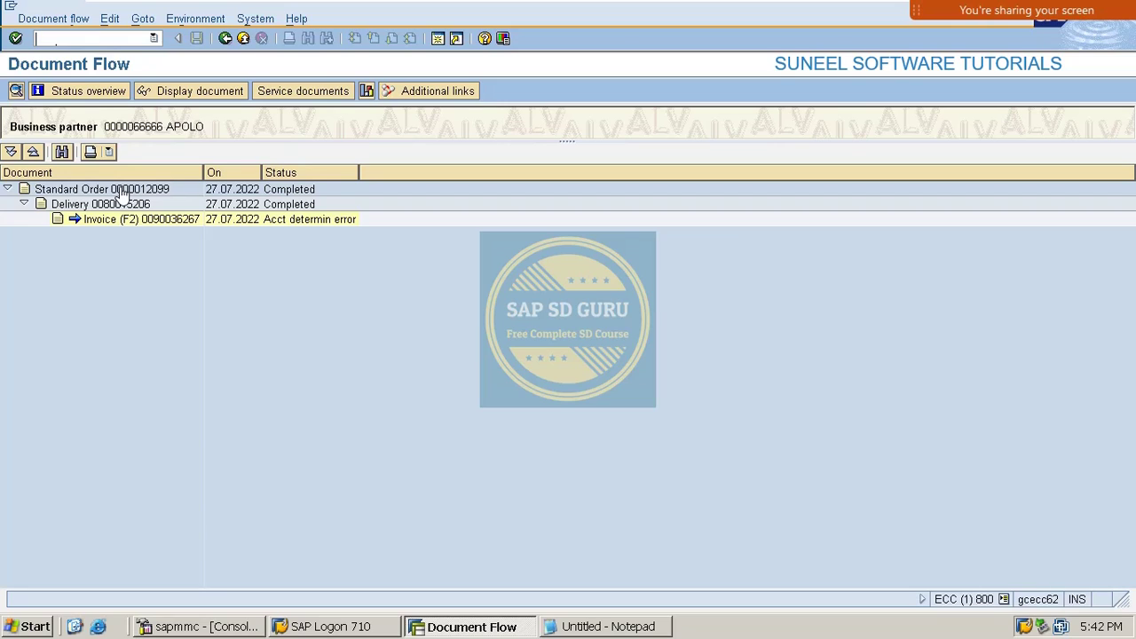
click(122, 193)
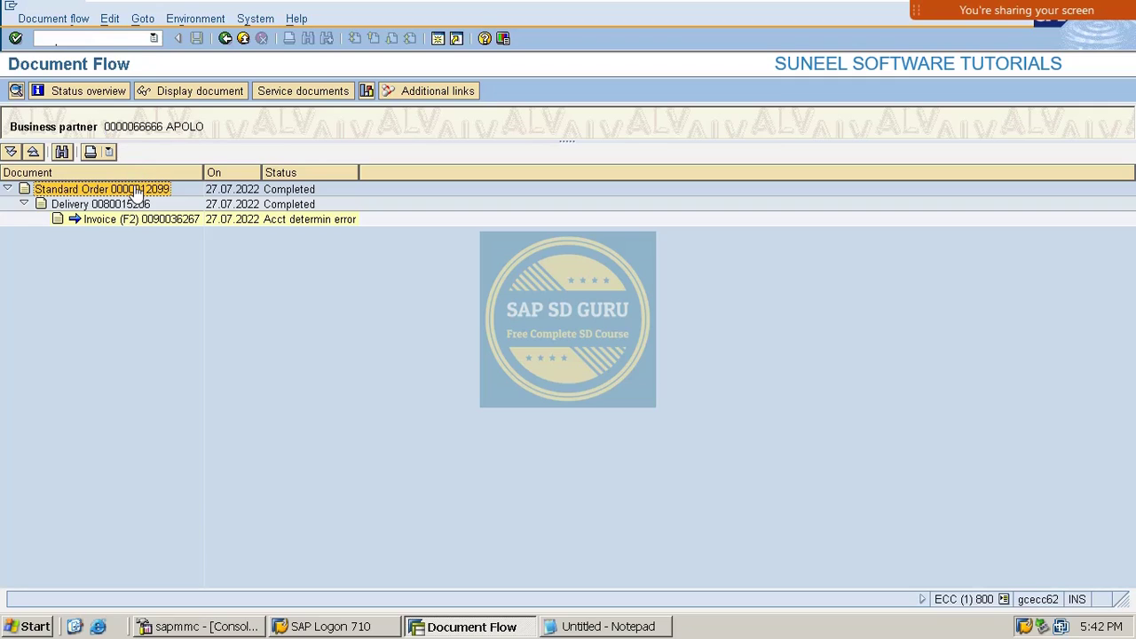
click(208, 91)
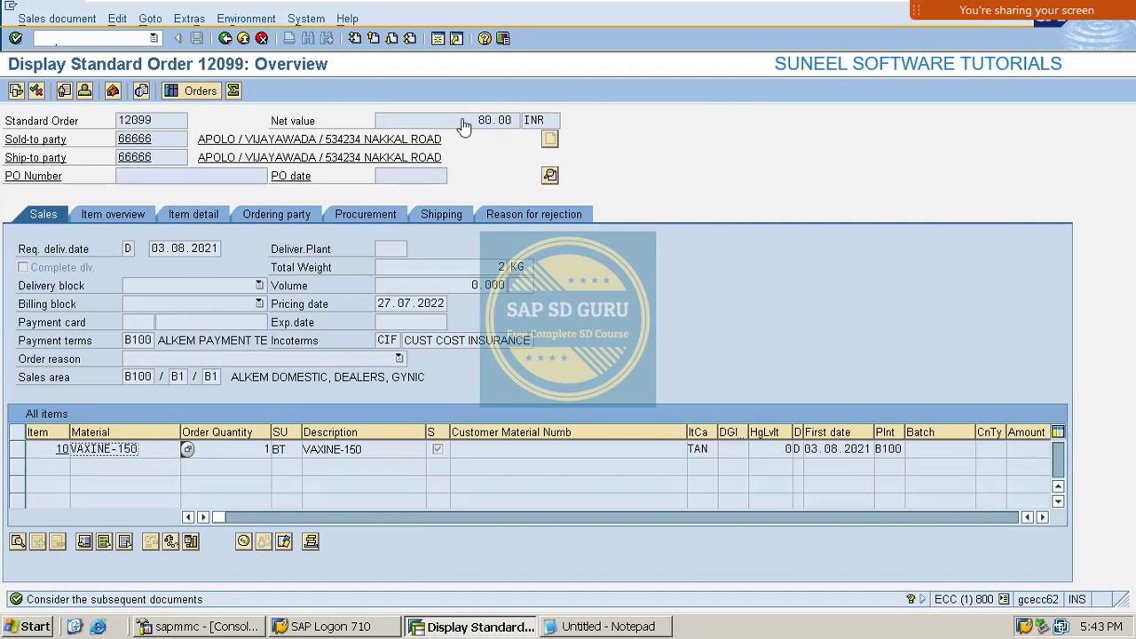
drag(456, 124, 765, 115)
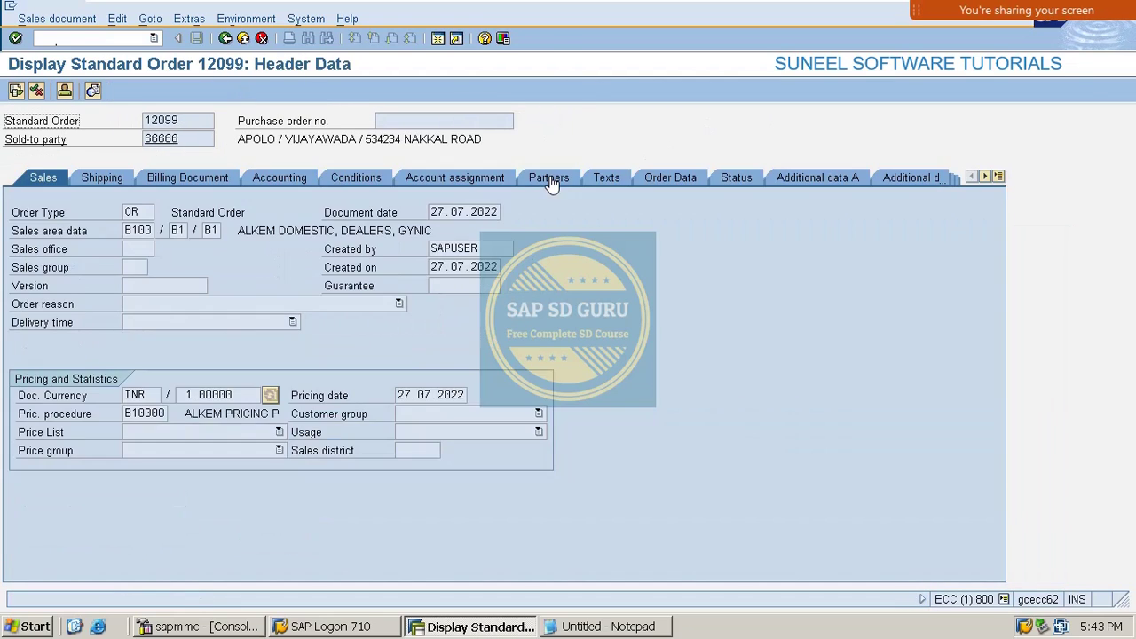
click(550, 175)
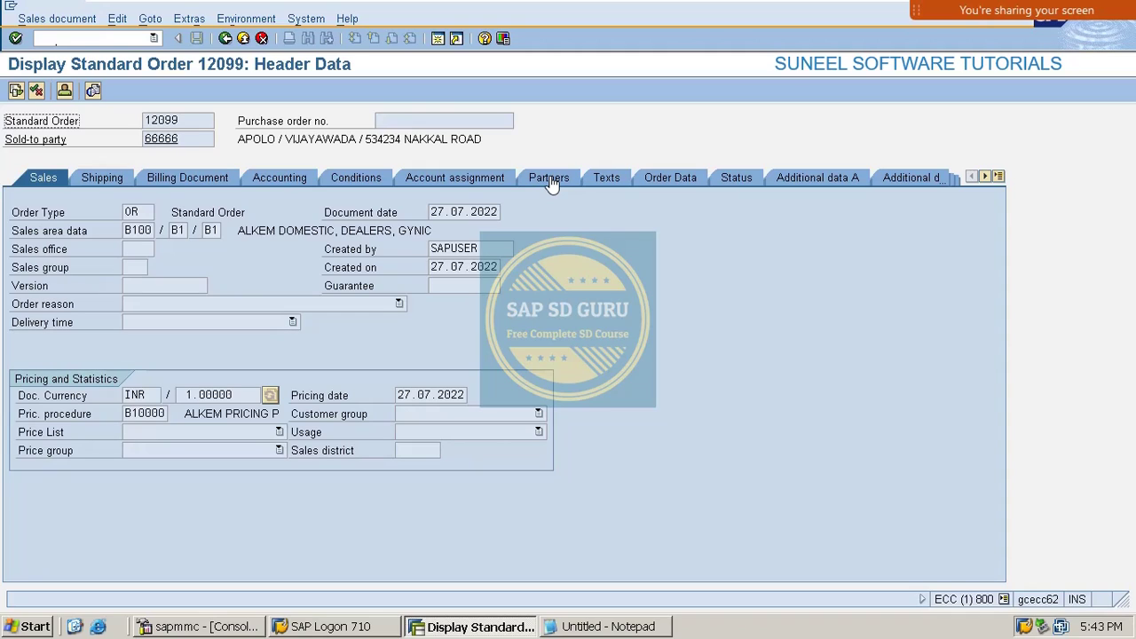